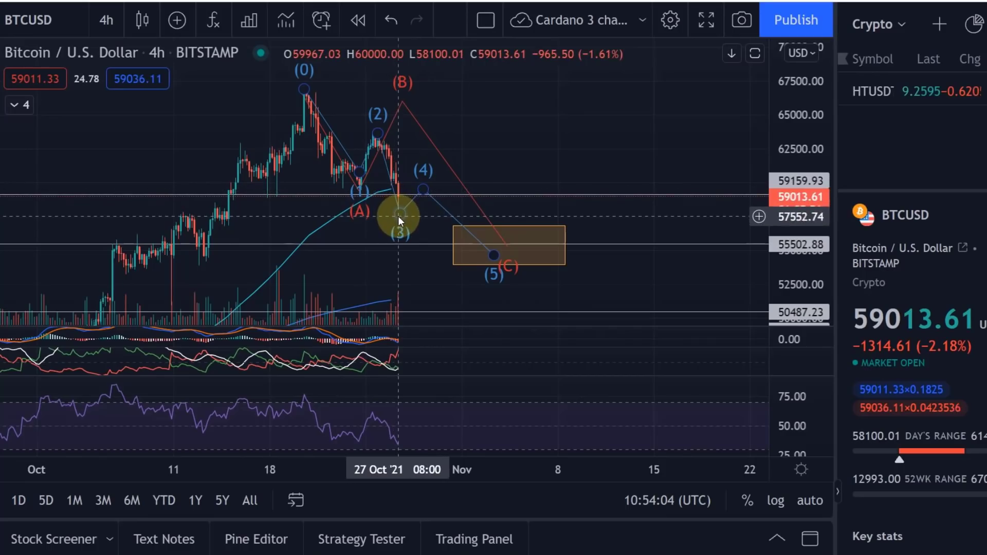
Delete the blue Elliott impulse wave labelled (0) to (5) from the Bitcoin chart.
click(334, 136)
key(Delete)
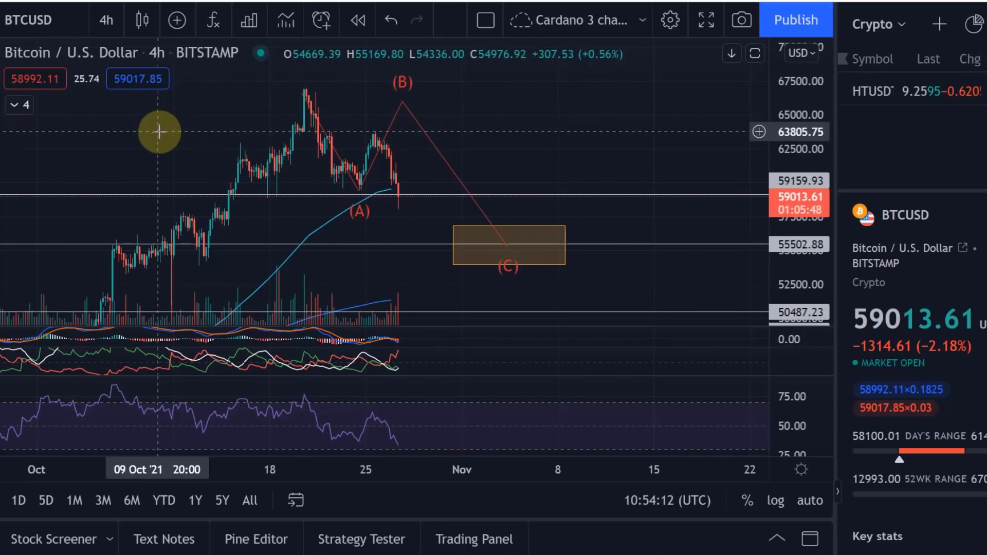
drag(166, 136, 242, 168)
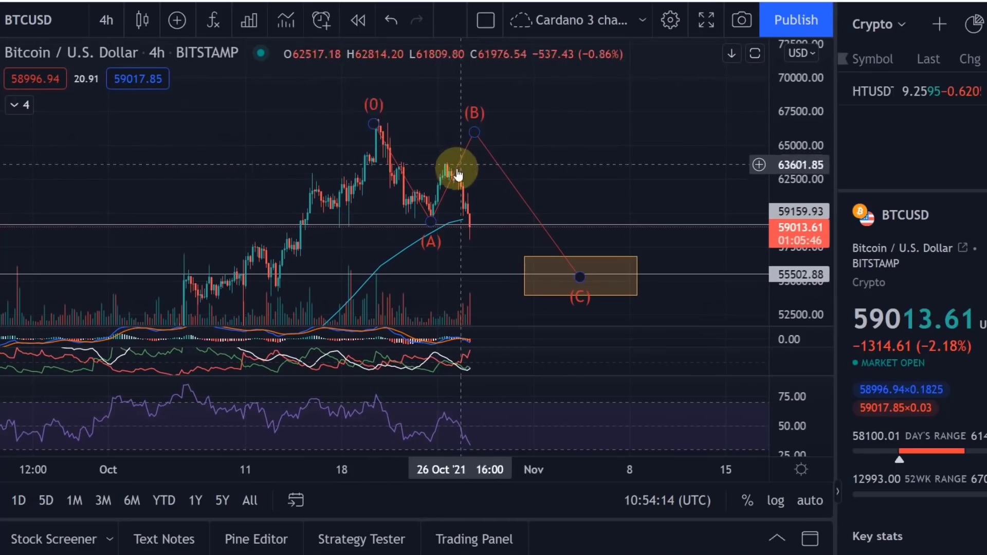
click(399, 175)
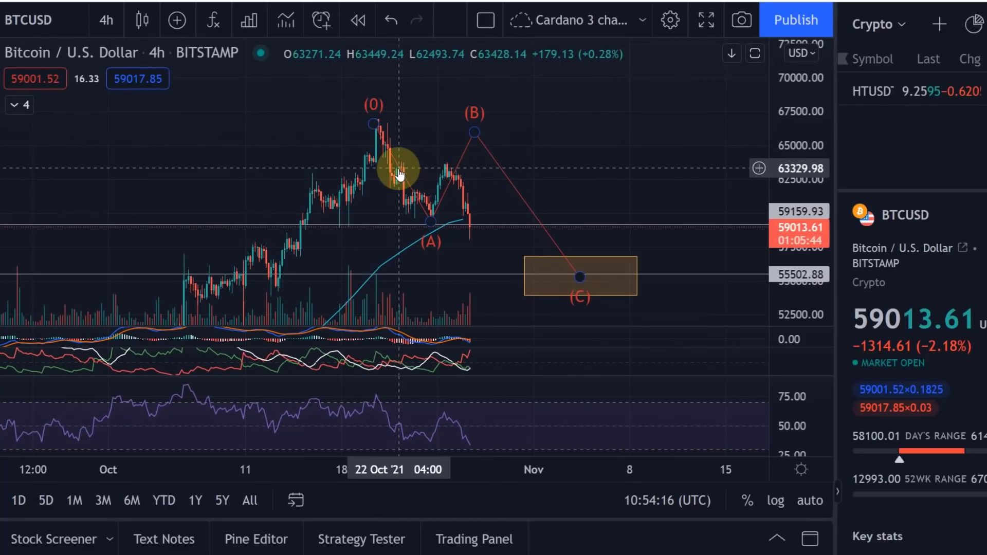
click(419, 206)
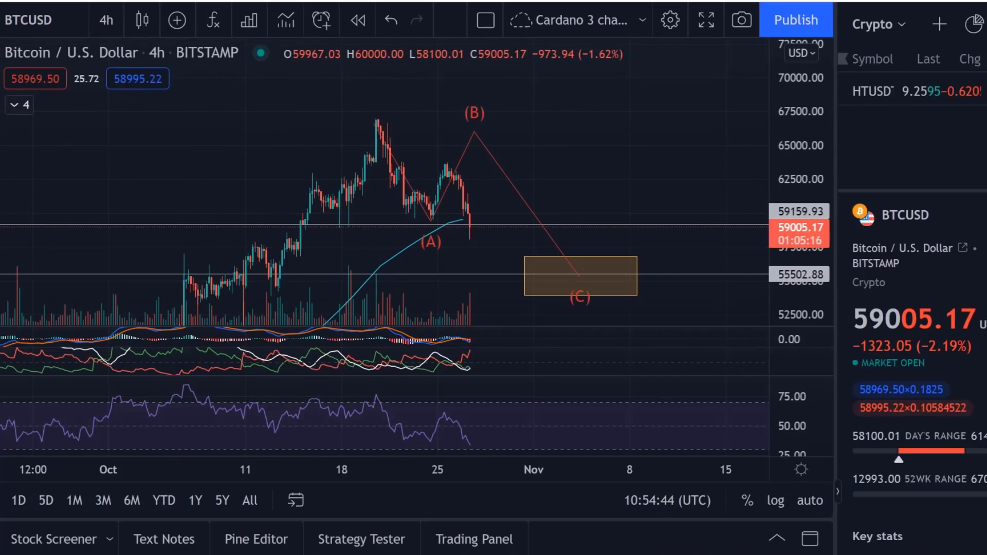
Try an Elliott Impulse Wave (12345) from the 20 October peak down to the low near red point (A), and remove it.
click(1, 236)
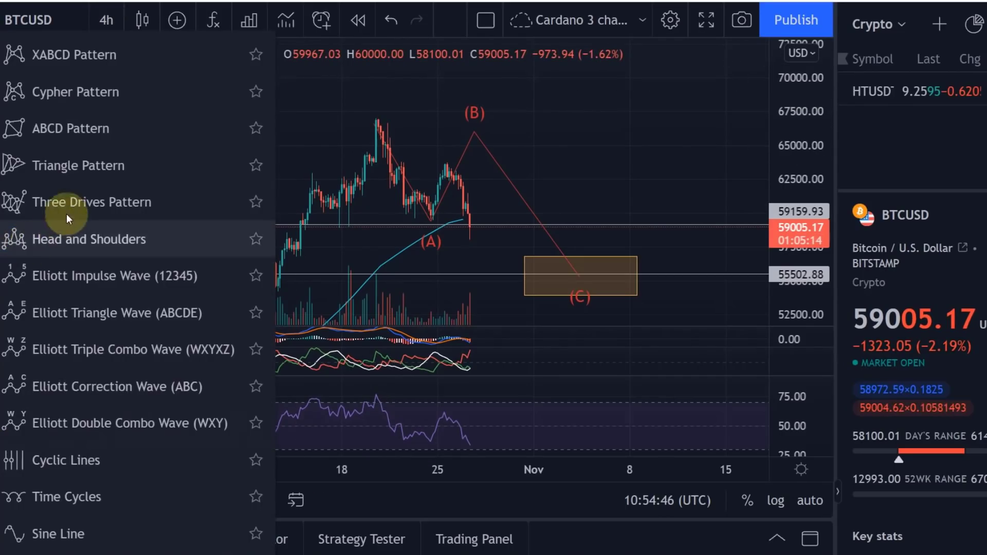
click(97, 273)
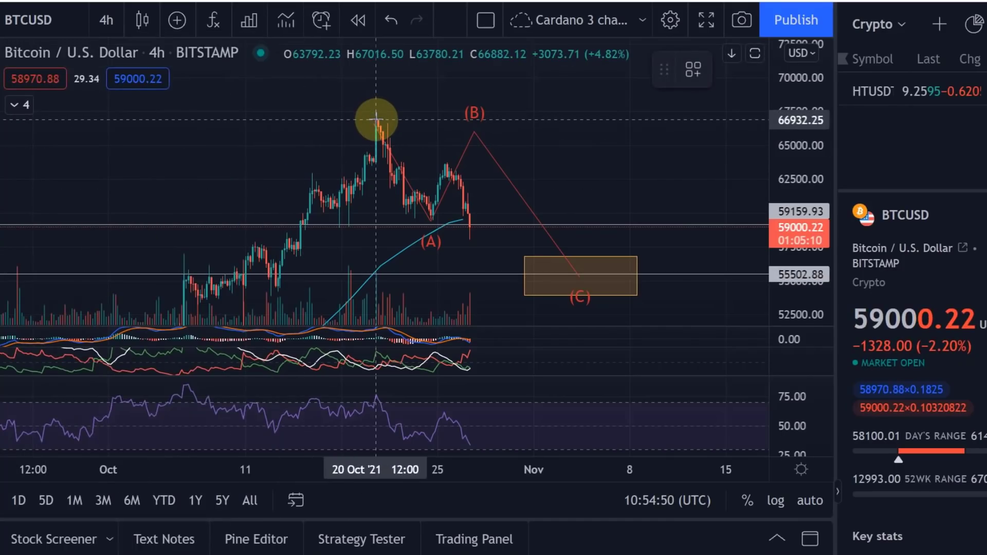
mouse_move(375, 120)
mouse_down()
mouse_move(396, 176)
mouse_move(389, 192)
mouse_up()
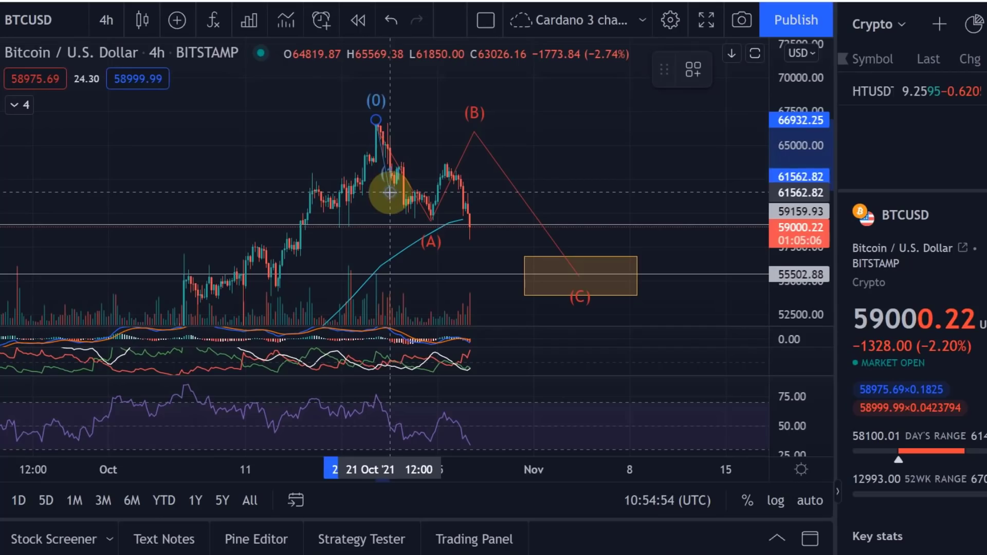
click(389, 192)
click(408, 165)
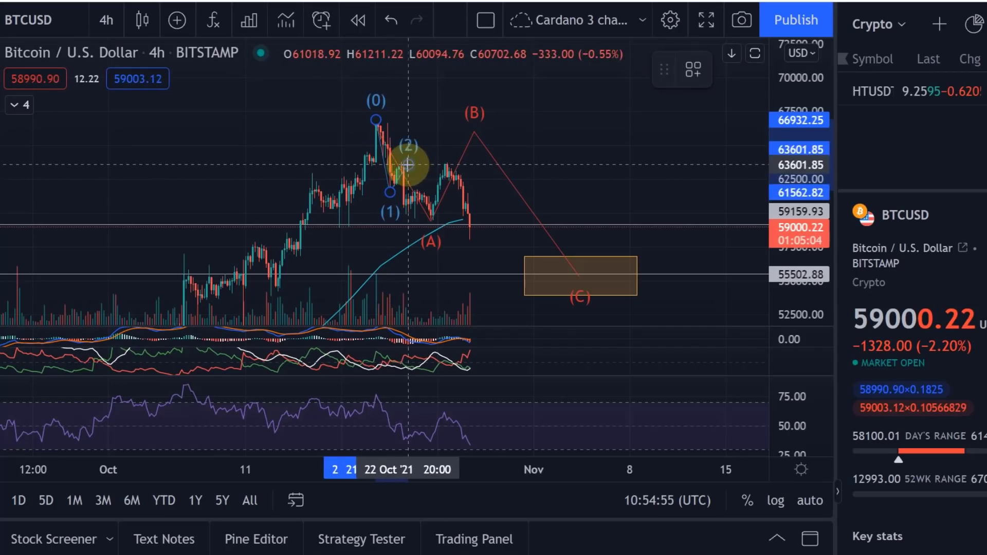
click(411, 217)
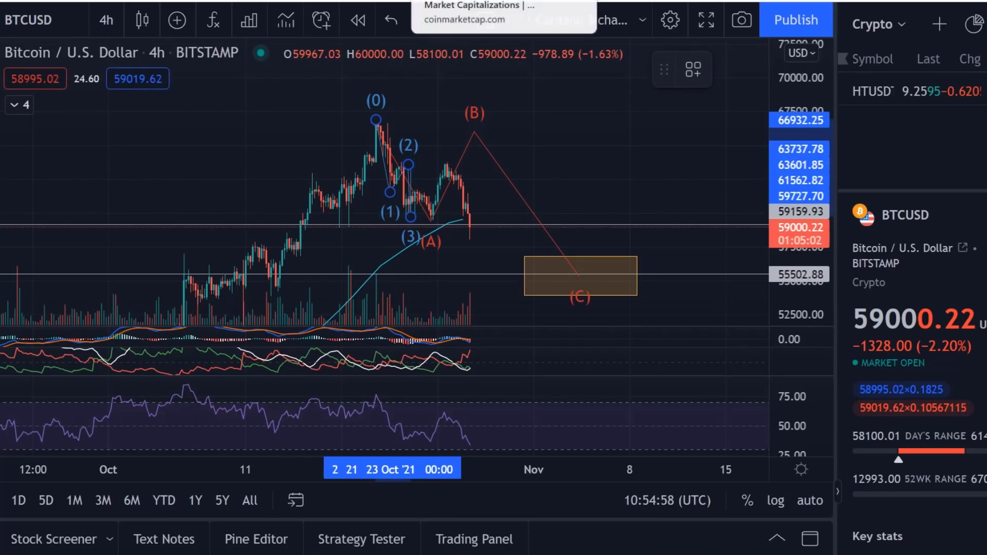
click(430, 184)
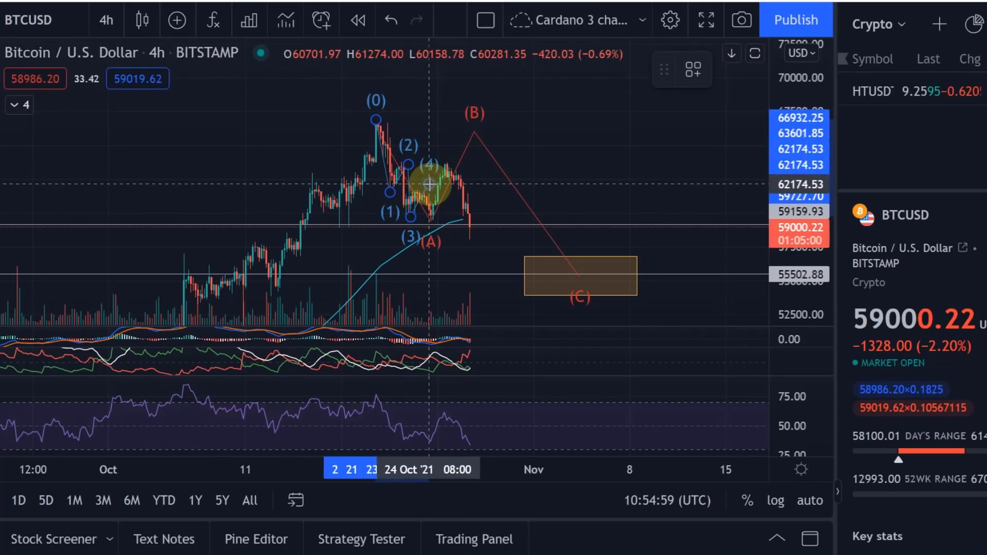
click(437, 224)
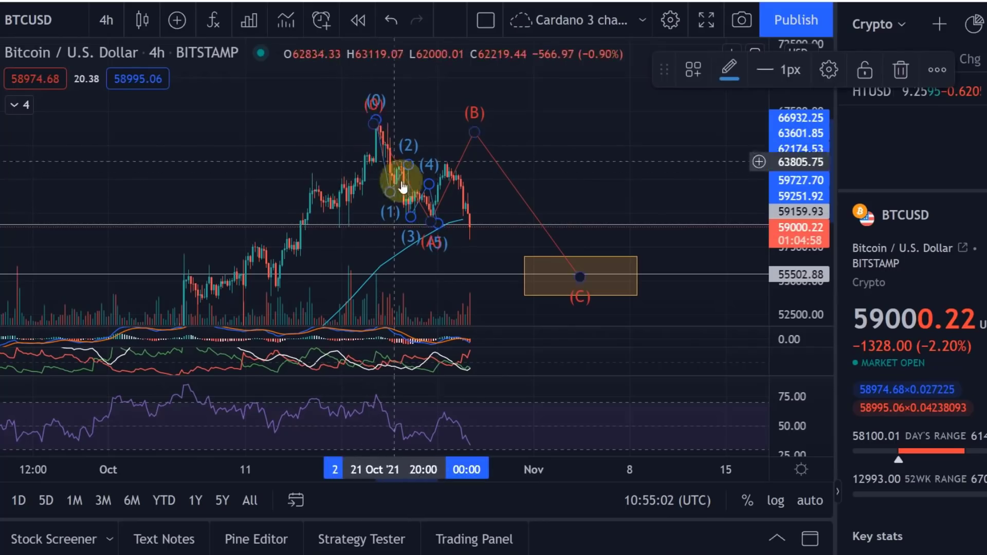
key(Delete)
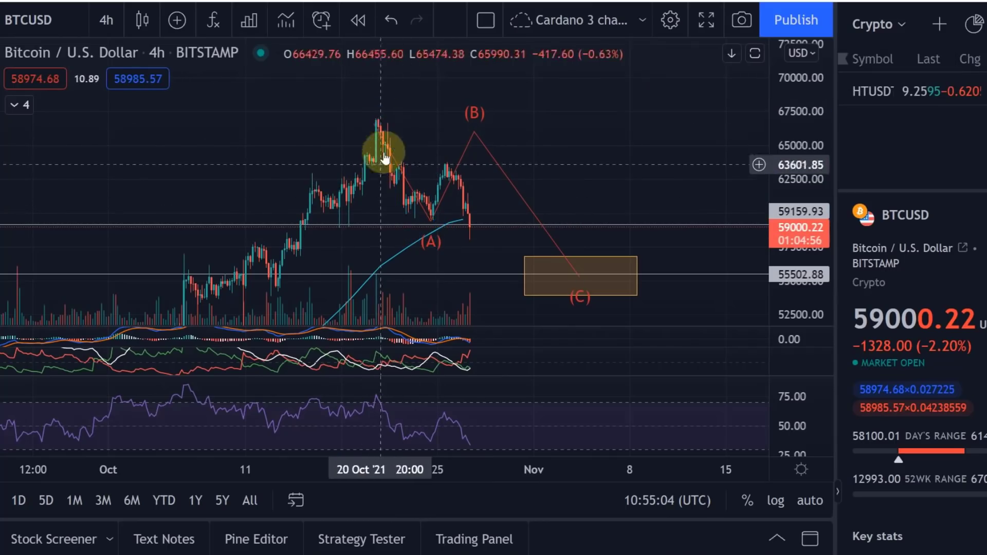
Examine the red ABC correction's points against the October price swings, the horizontal levels and the orange target zone.
click(416, 194)
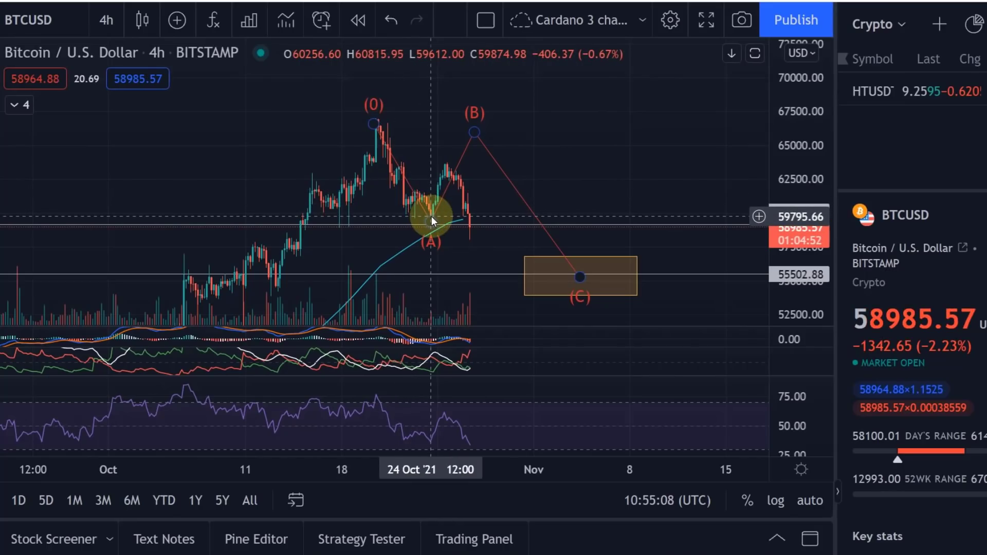
click(412, 195)
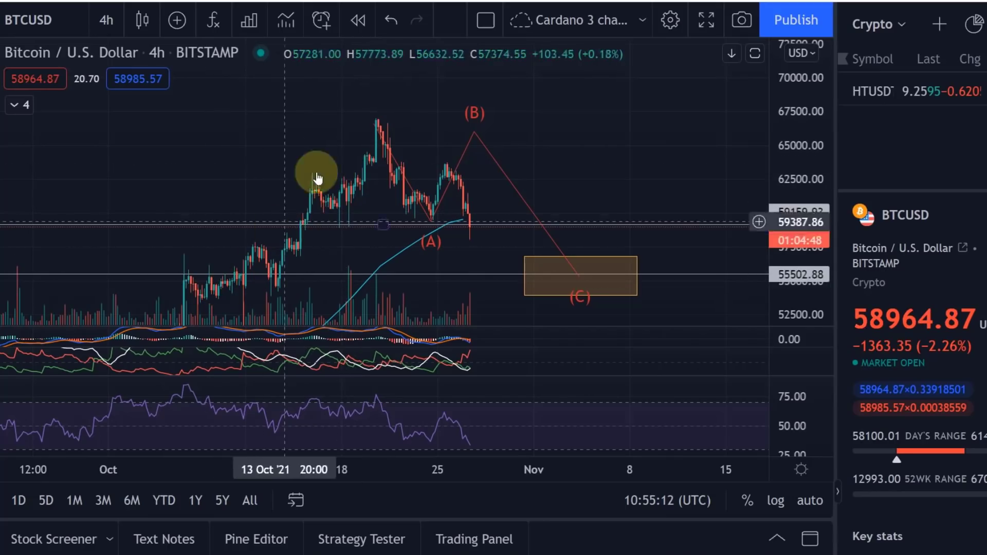
click(425, 212)
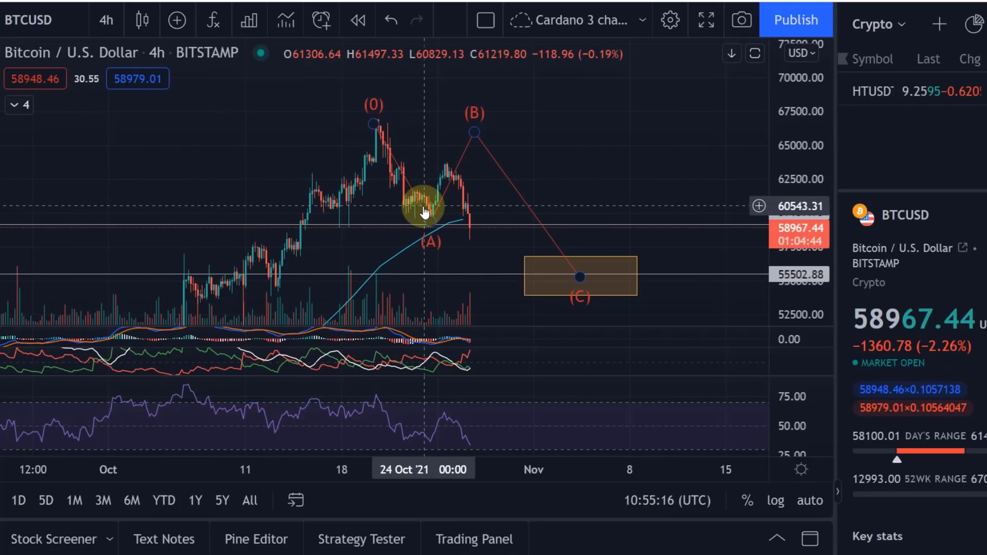
scroll(425, 212, down, 5)
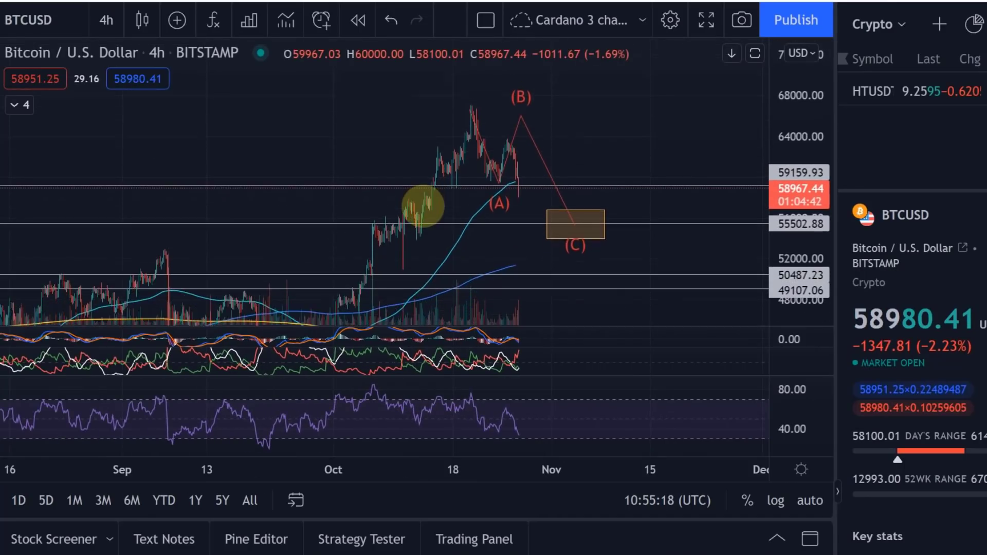
scroll(423, 206, up, 5)
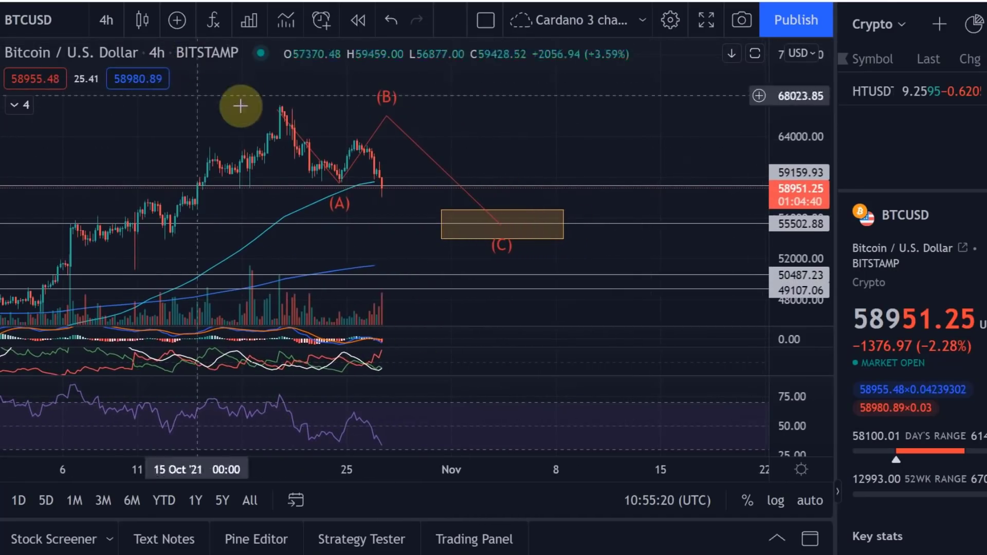
click(279, 112)
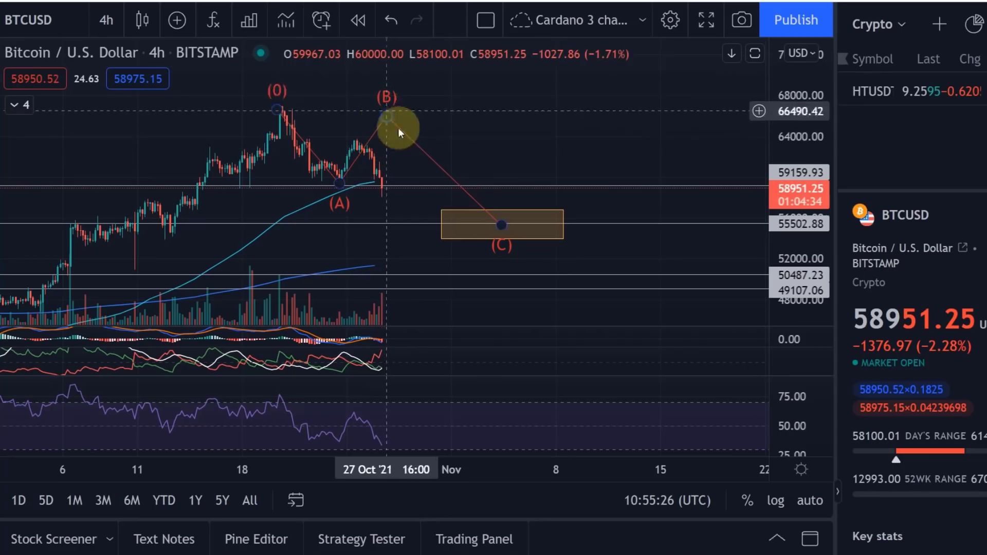
click(472, 241)
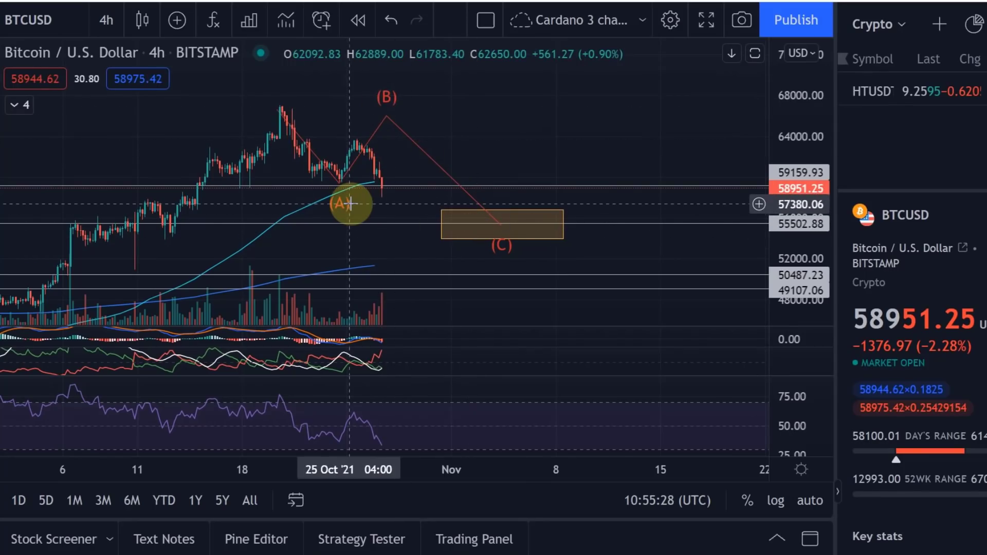
click(350, 204)
click(478, 241)
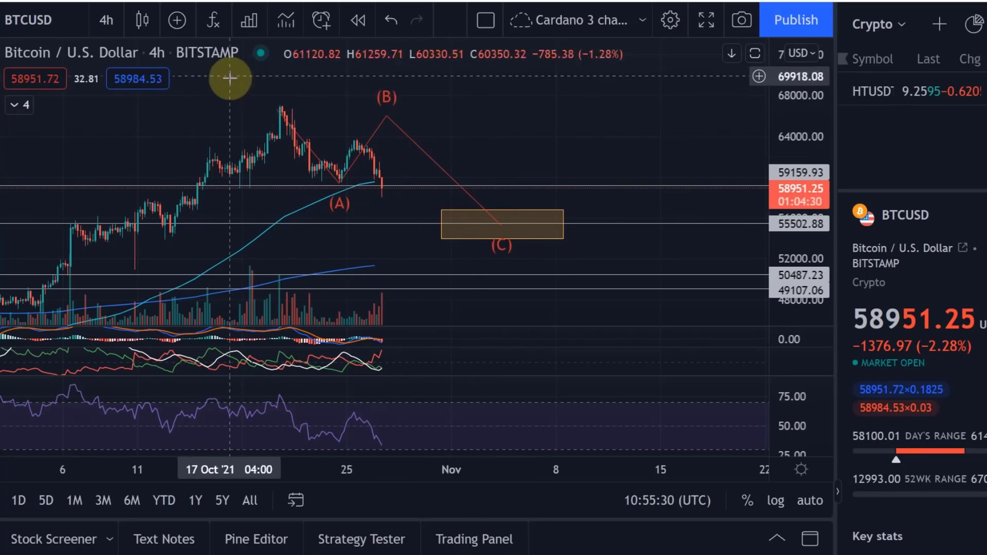
click(341, 208)
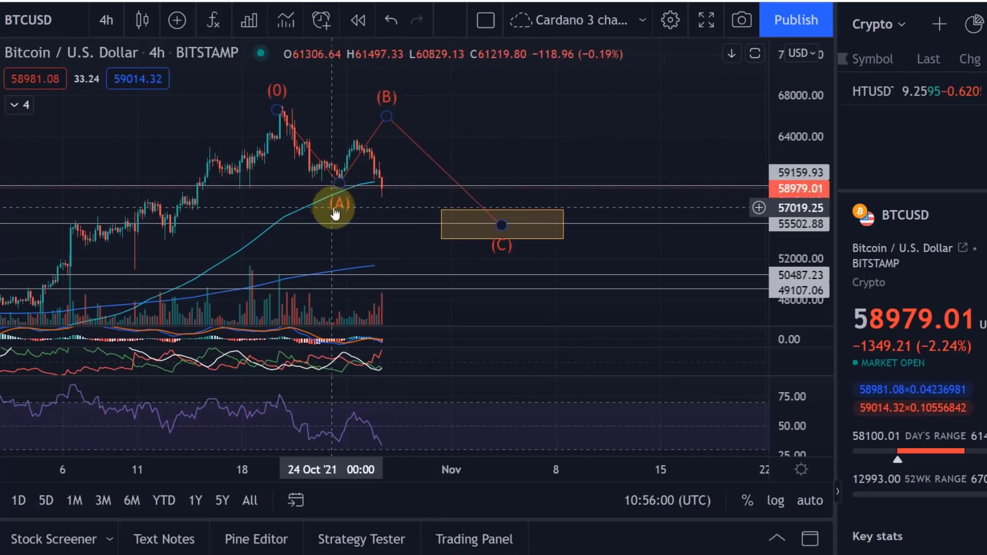
click(341, 183)
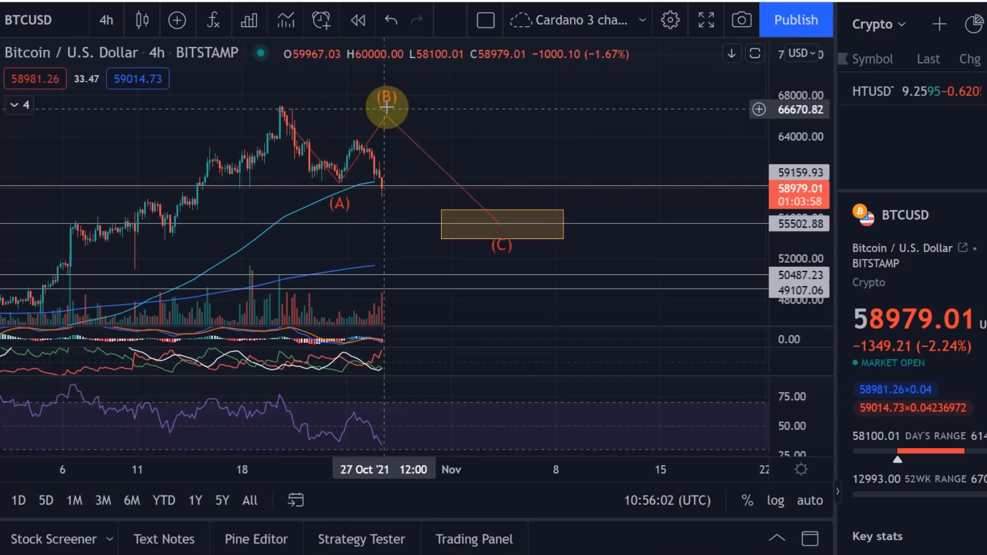
Move the correction's point (B) to about 64,506 on 25 October and extend the orange zone's start back to 20 October 2021.
mouse_move(390, 112)
mouse_down()
mouse_move(355, 125)
mouse_move(352, 137)
mouse_up()
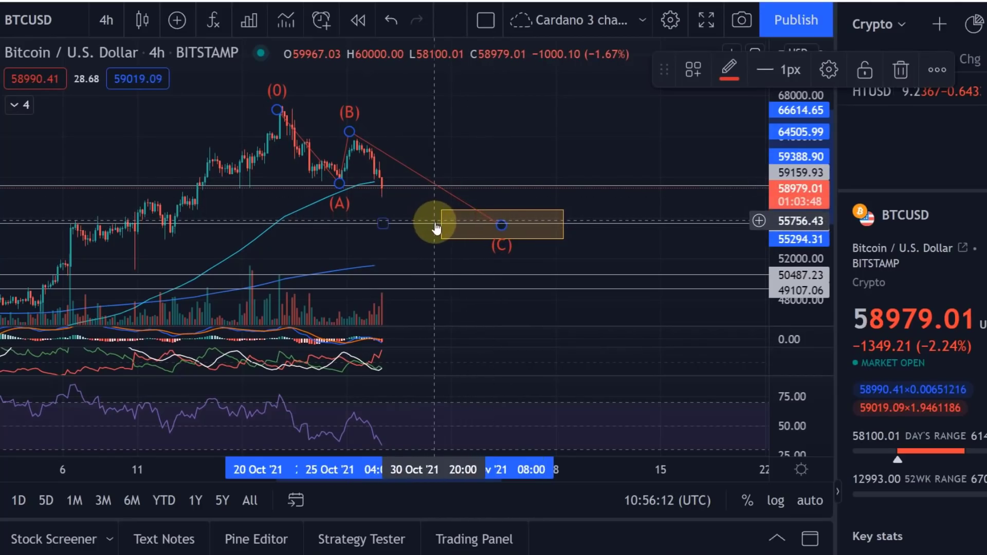
mouse_move(436, 227)
mouse_down()
mouse_move(447, 221)
mouse_move(282, 211)
mouse_up()
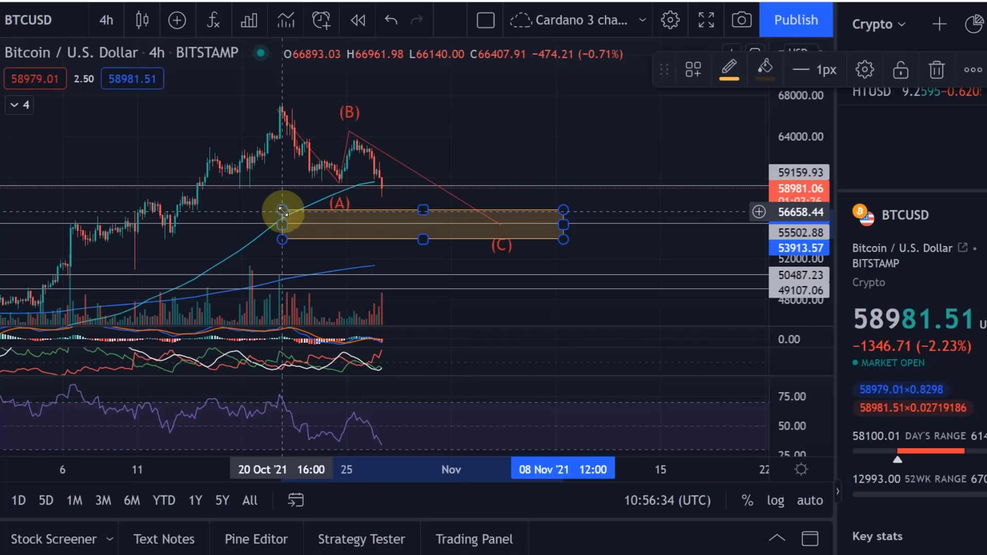
click(489, 219)
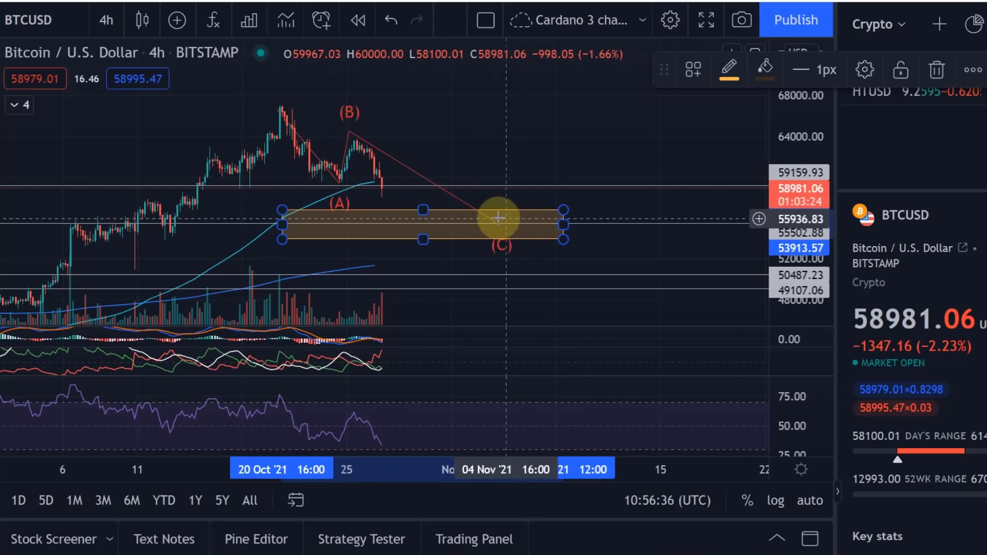
Move the correction's point (C) to about 55,666 inside the orange zone and point (A) to about 59,004 on 26 October.
drag(278, 110, 344, 150)
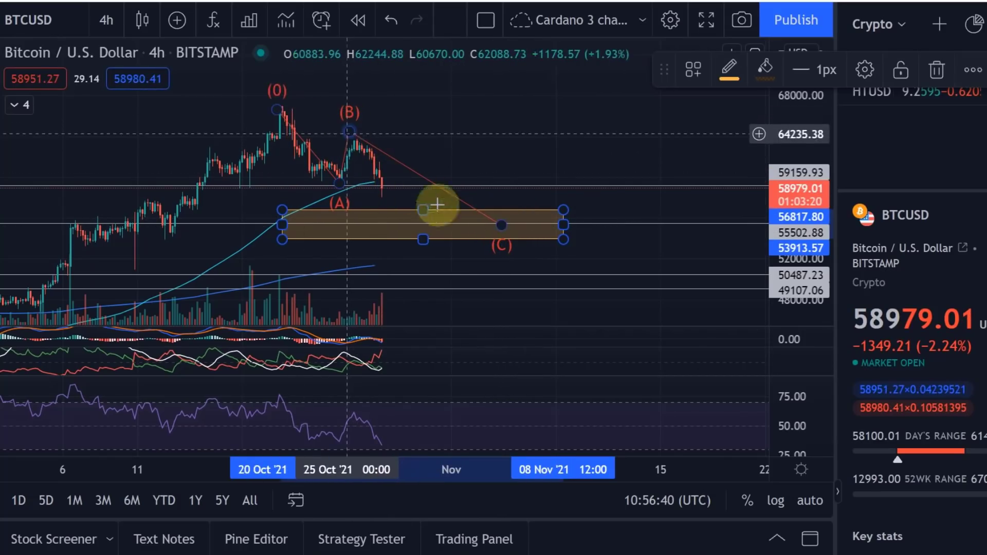
mouse_move(500, 225)
mouse_down()
mouse_move(384, 189)
mouse_move(410, 224)
mouse_move(389, 225)
mouse_move(401, 221)
mouse_up()
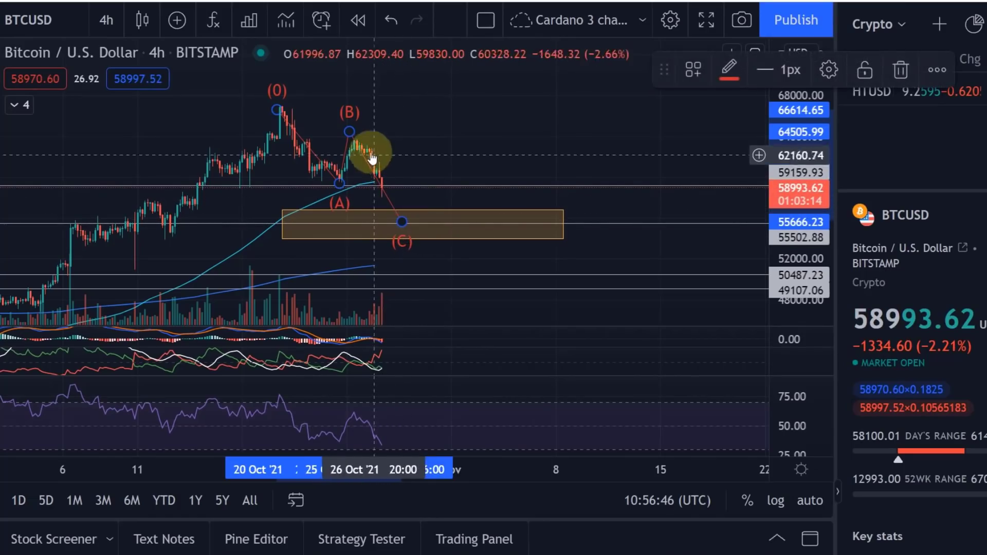
drag(343, 183, 369, 190)
Move the correction's point (B) to about 65,949 on 30 October and point (C) to about 55,305 on 4 November.
click(352, 131)
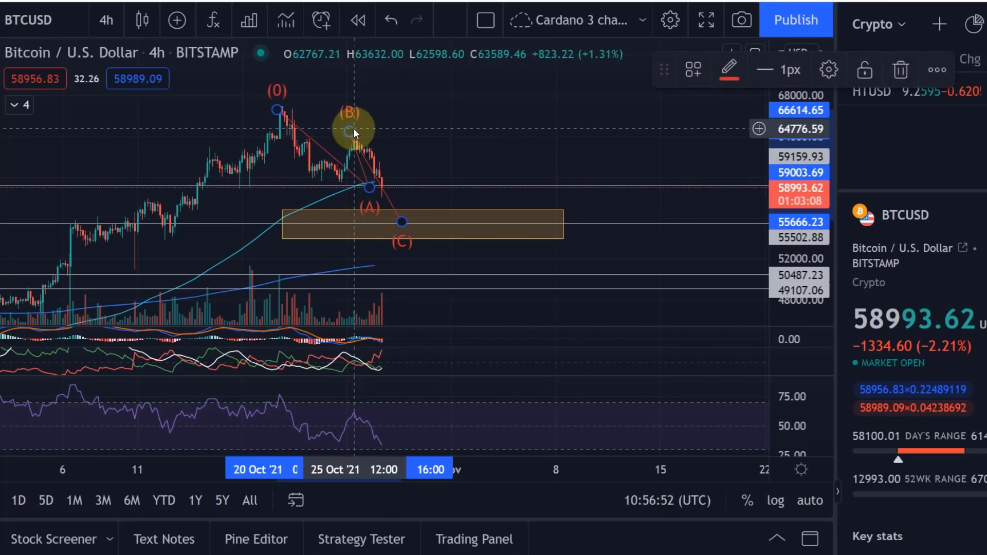
mouse_move(353, 133)
mouse_down()
mouse_move(417, 130)
mouse_move(427, 117)
mouse_up()
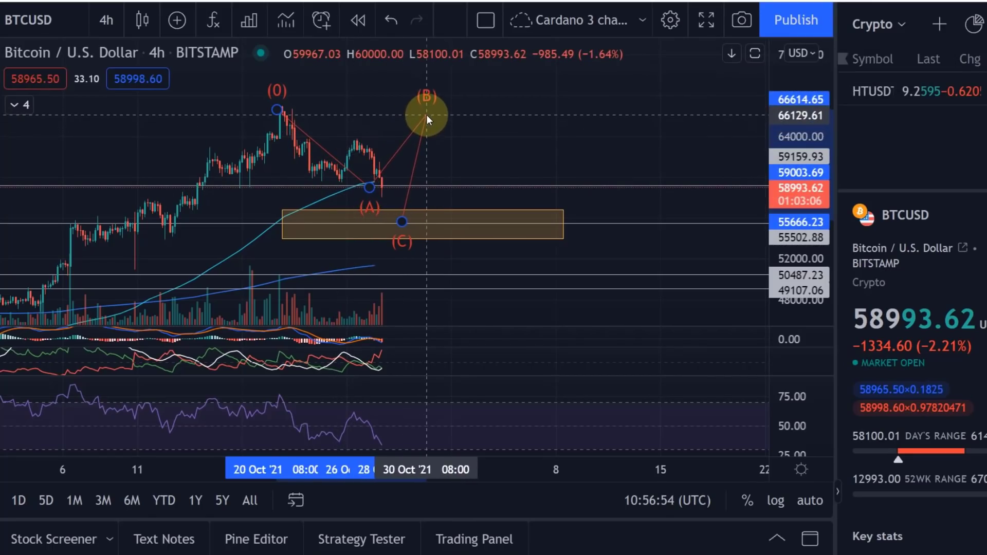
click(404, 221)
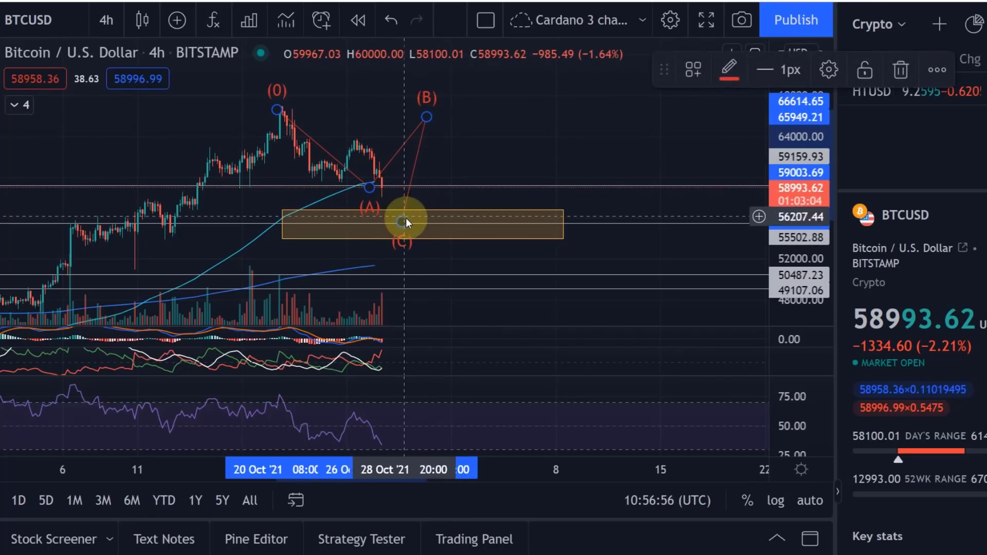
drag(406, 219, 497, 225)
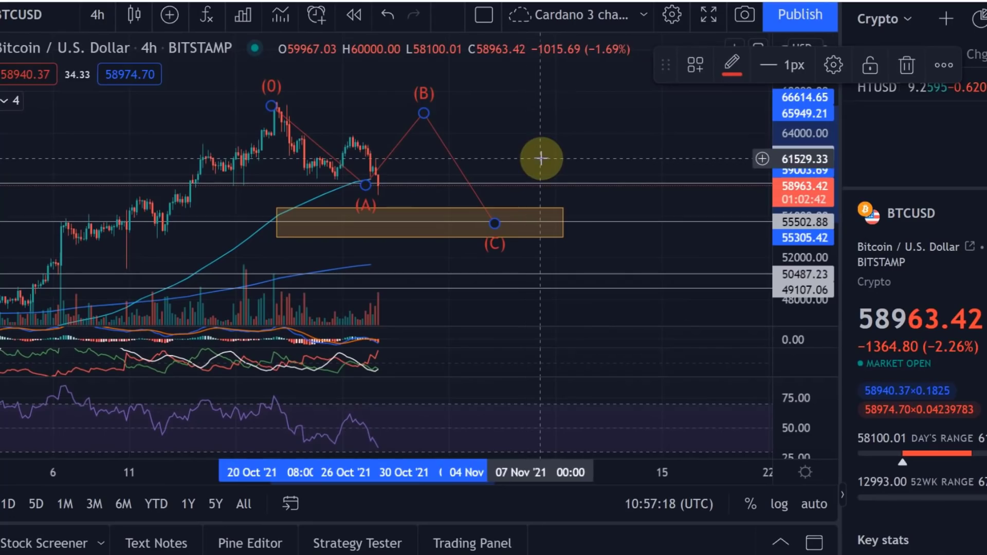
Draw a white upward arrow from about 57,541 on 5 November, beside point (C), to about 76,755 on 25 November 2021.
scroll(541, 158, down, 5)
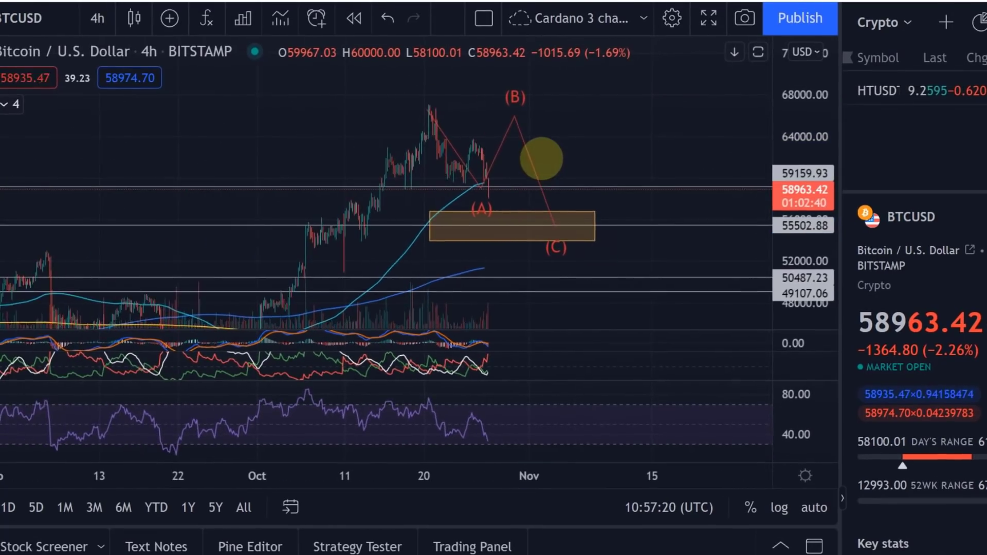
mouse_move(421, 159)
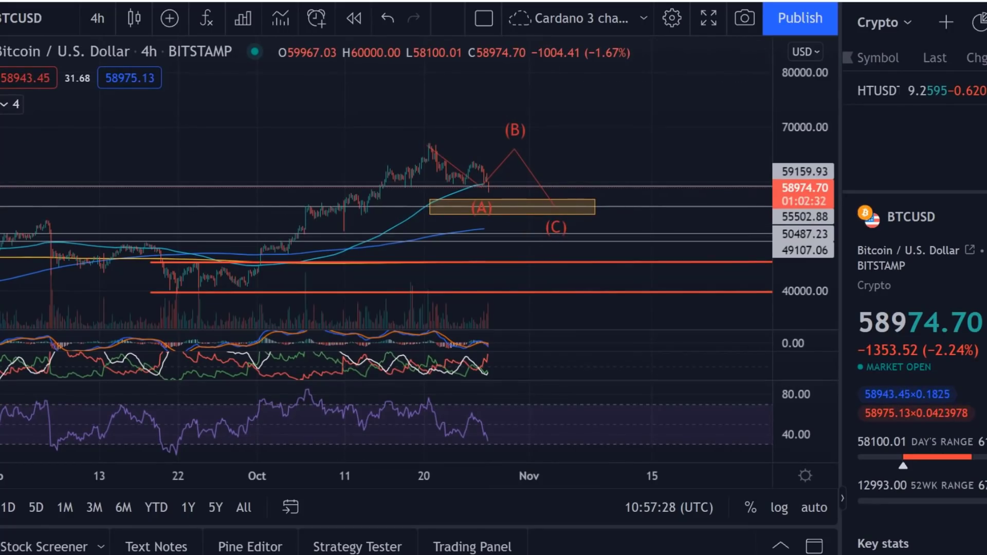
click(1, 82)
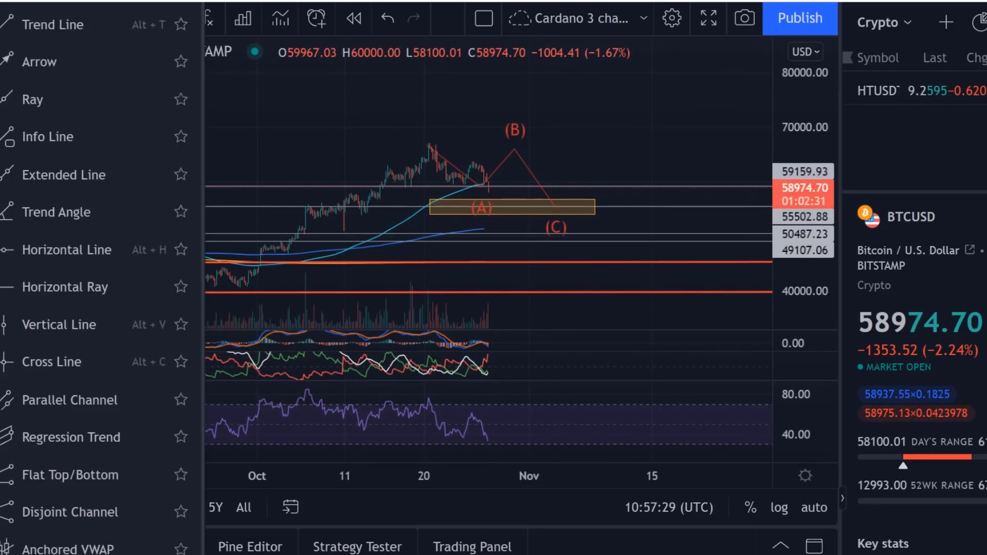
click(14, 63)
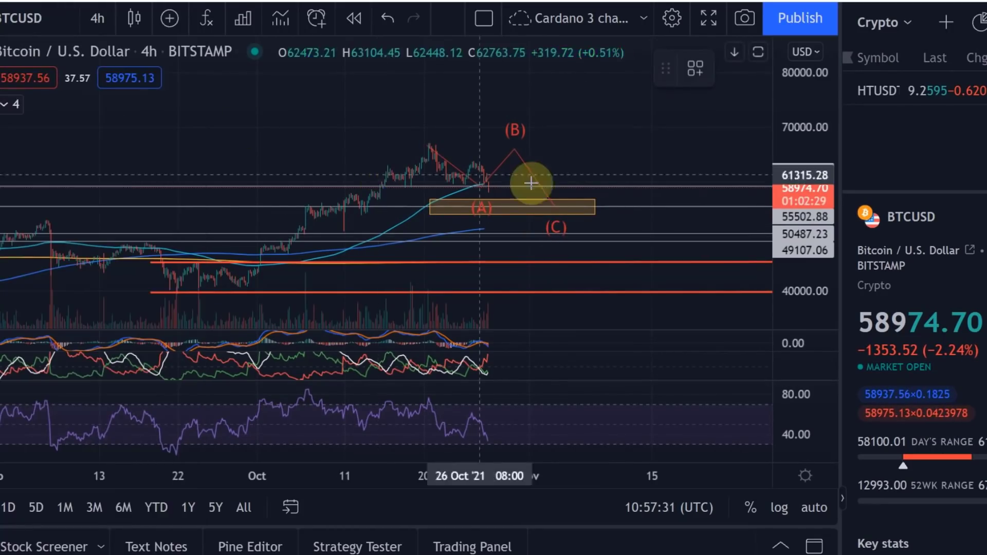
click(564, 196)
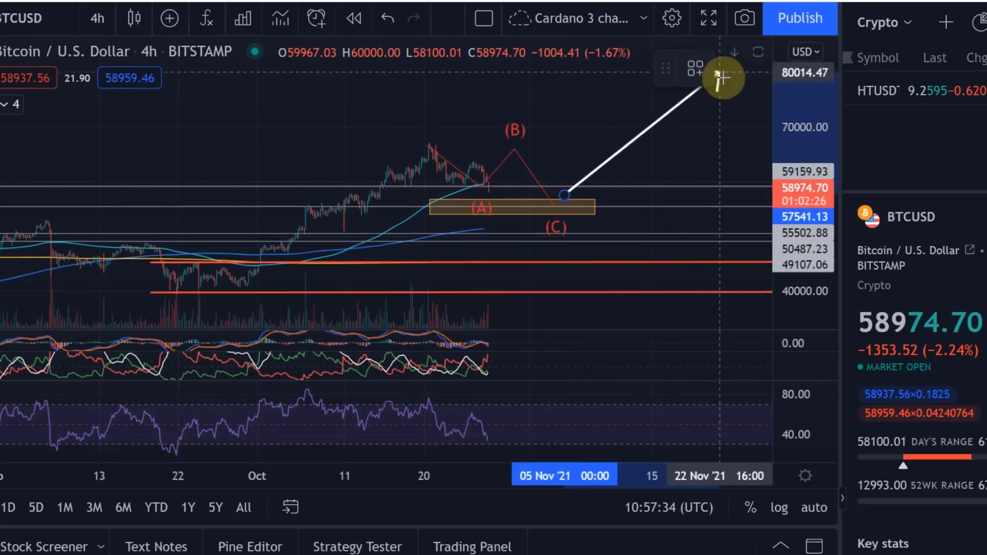
click(740, 91)
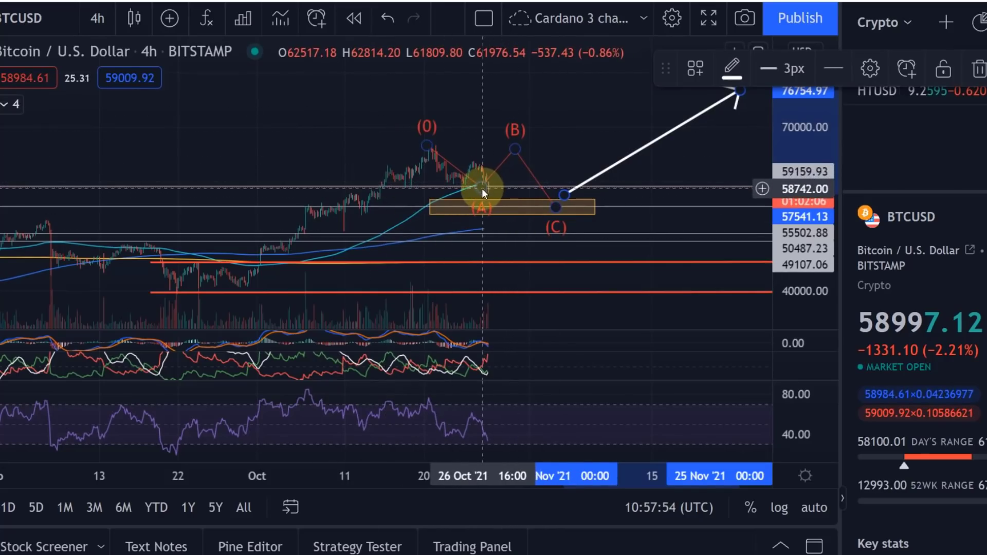
Examine Bitcoin's latest candles near point (A) and the projected correction path through (B) and (C) to the orange zone.
mouse_move(482, 188)
mouse_down()
mouse_move(462, 194)
mouse_move(489, 194)
mouse_up()
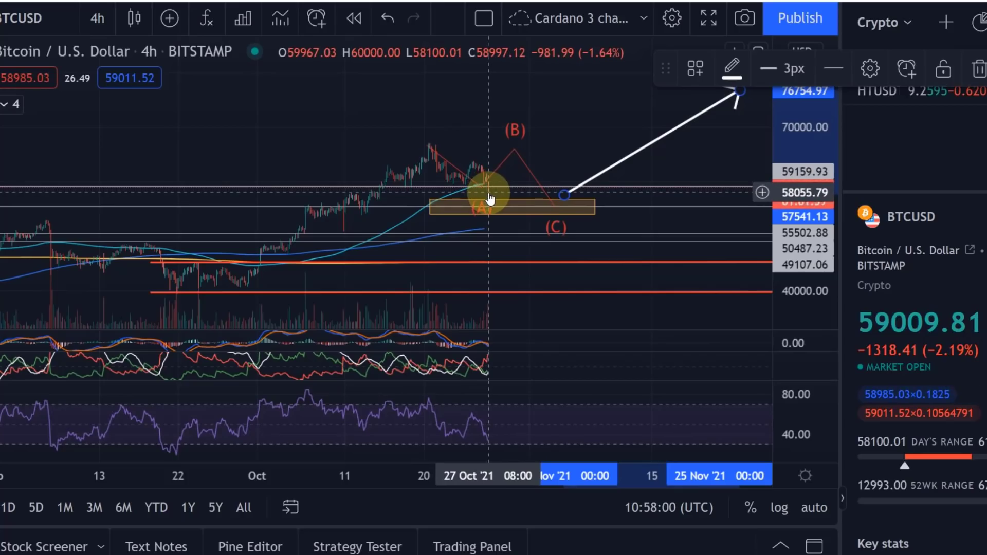
click(273, 105)
scroll(272, 106, up, 5)
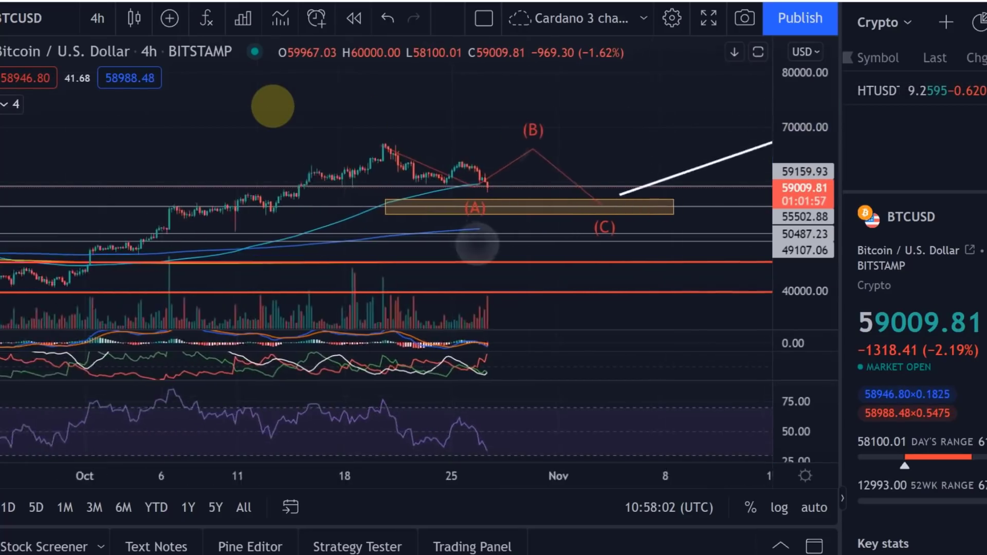
click(464, 196)
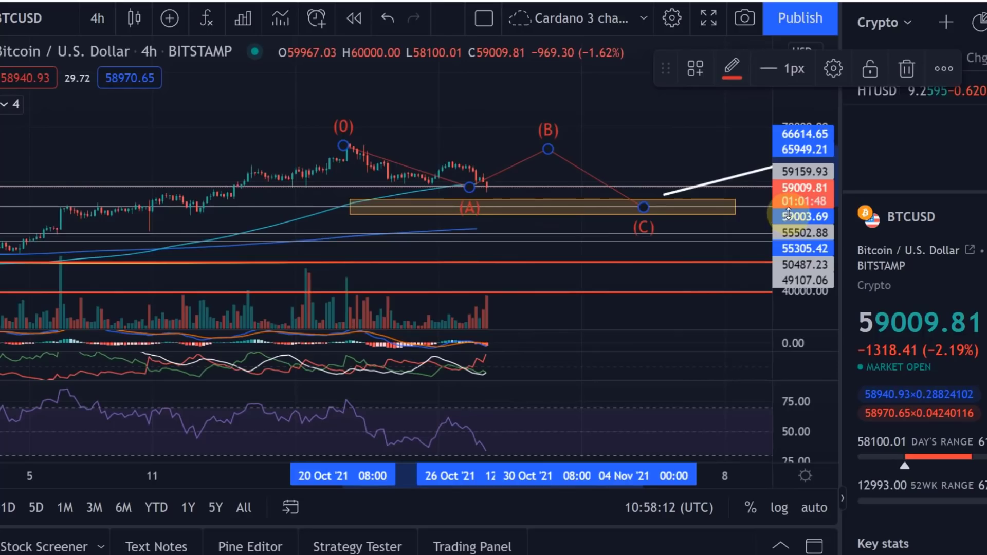
drag(790, 204, 845, 65)
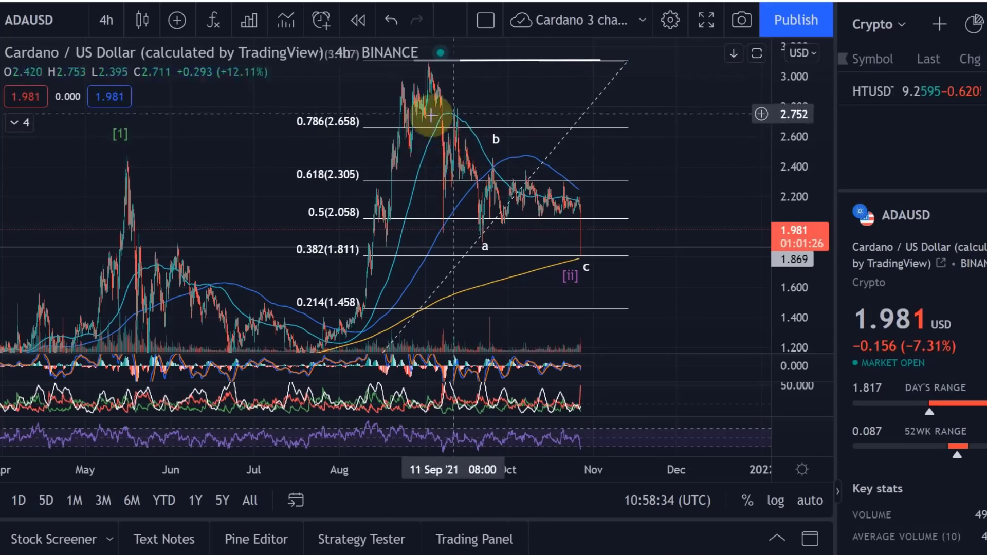
Examine Cardano's 4-hour chart around the September lows and the a, b and c labels against the Fibonacci levels.
scroll(430, 122, up, 5)
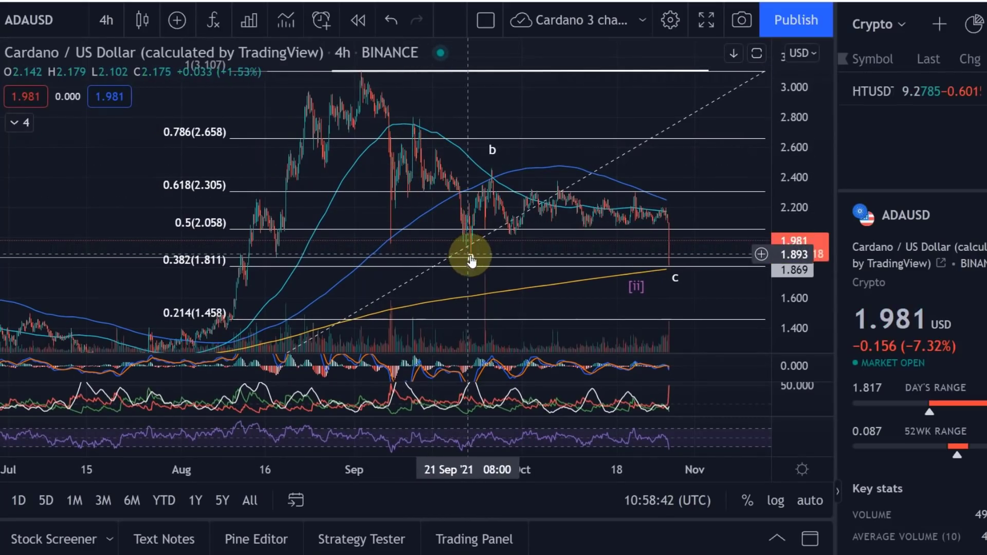
drag(471, 261, 477, 269)
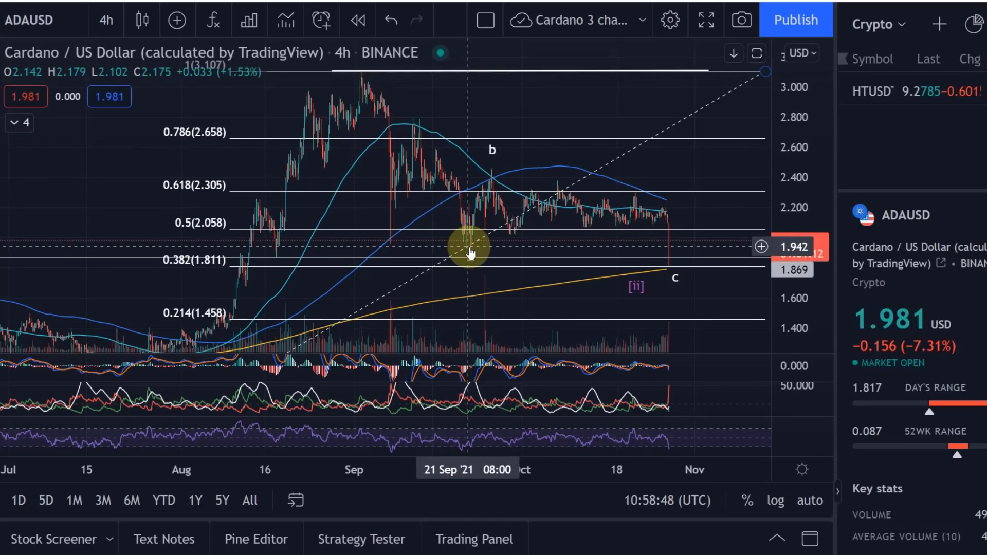
scroll(301, 211, up, 5)
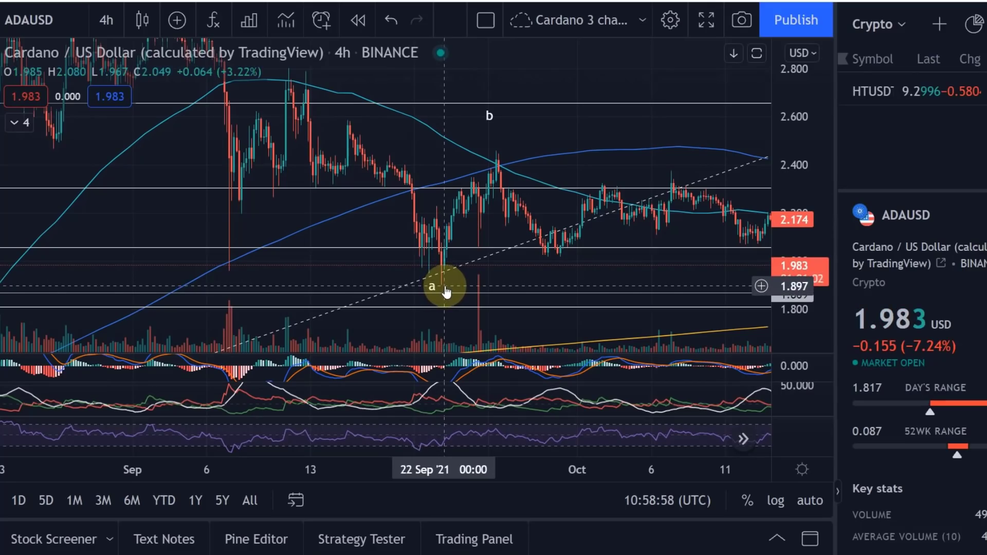
scroll(260, 155, down, 5)
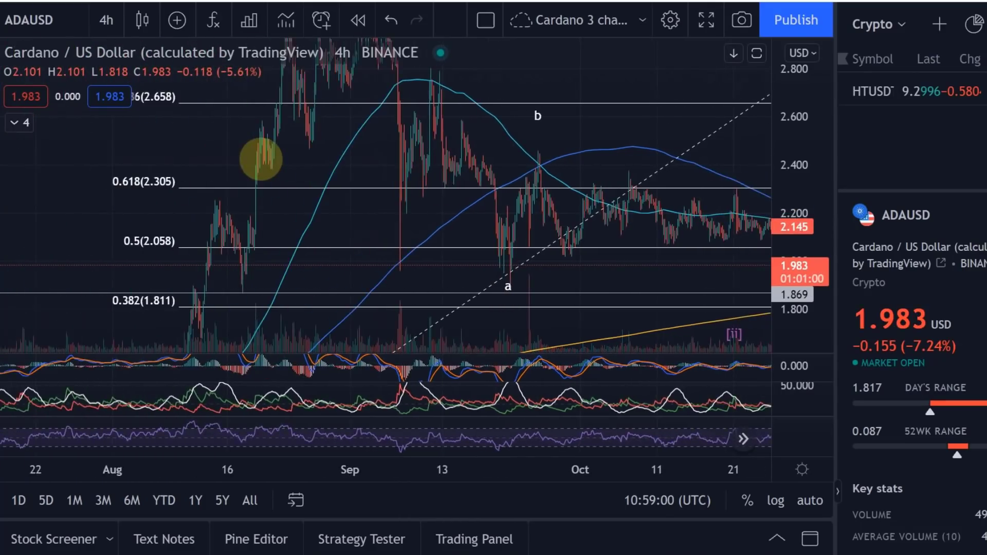
scroll(260, 158, down, 5)
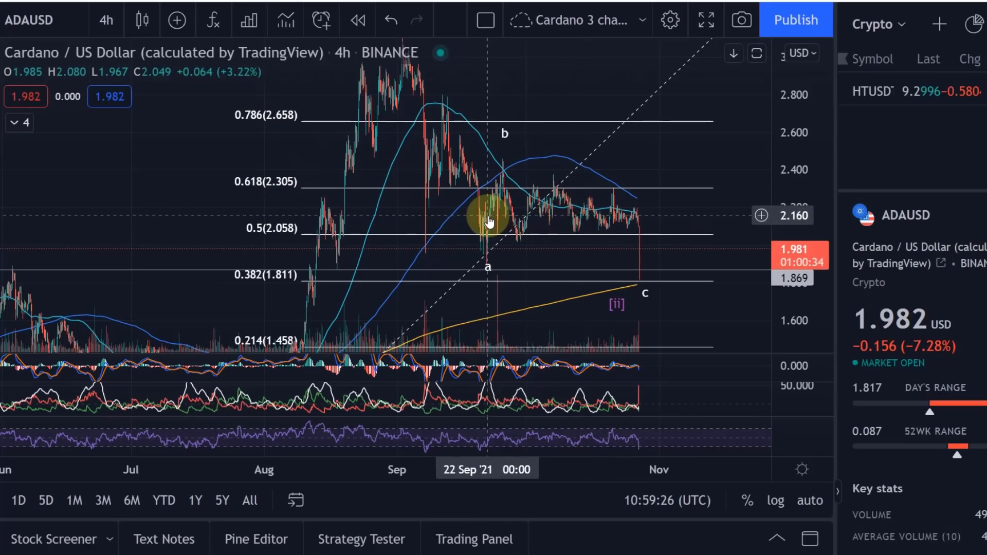
click(489, 273)
mouse_move(484, 266)
mouse_down()
mouse_move(456, 260)
mouse_move(486, 261)
mouse_up()
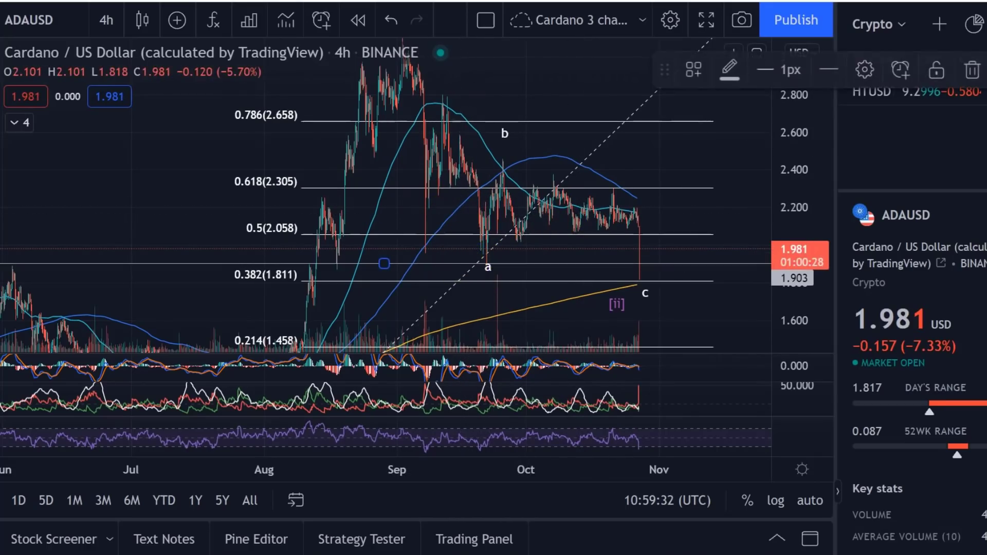
click(399, 22)
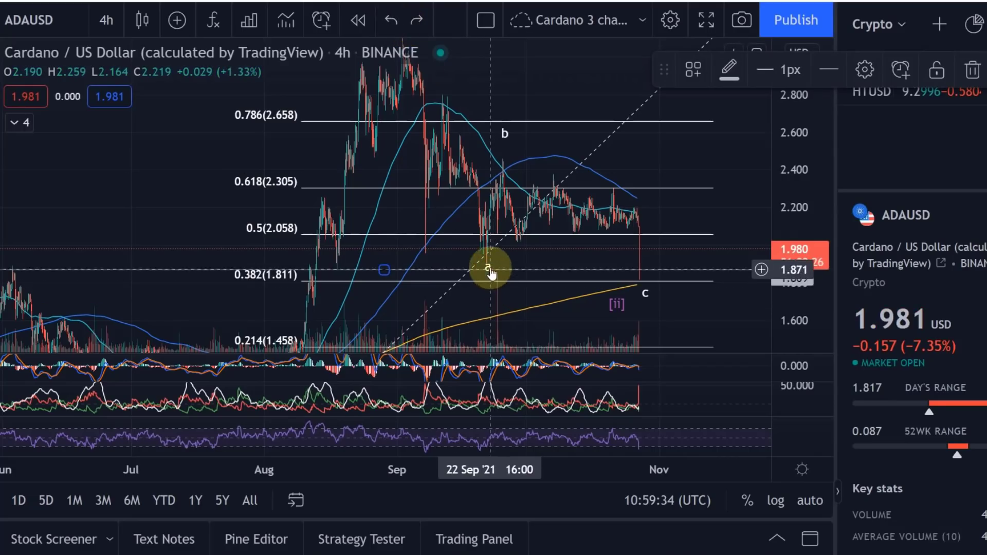
Move Cardano's wave labels a and b to the early-September low and rebound high, and label c to about 1.960 at the late-September low.
click(488, 268)
drag(489, 268, 419, 260)
drag(504, 132, 448, 89)
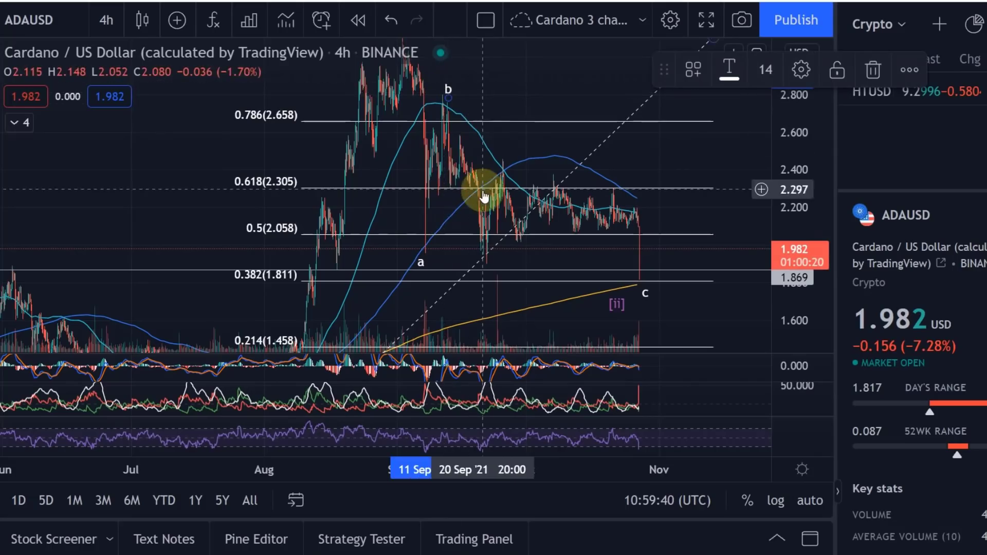
drag(638, 295, 496, 263)
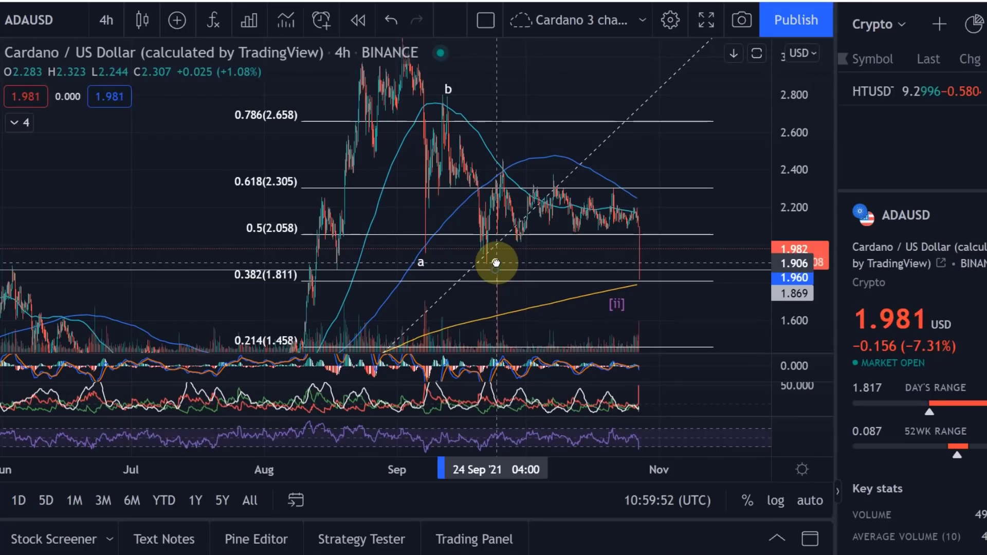
drag(497, 267, 497, 263)
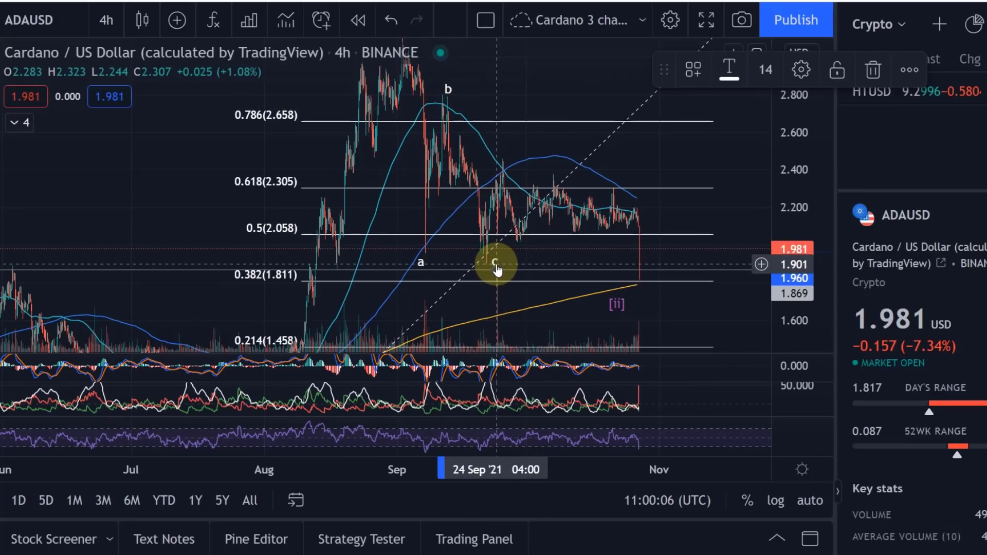
Move label c to about 1.896 on 30 October, label b to about 2.552 in late September and label a to about 1.937 on 19 September.
drag(496, 267, 655, 276)
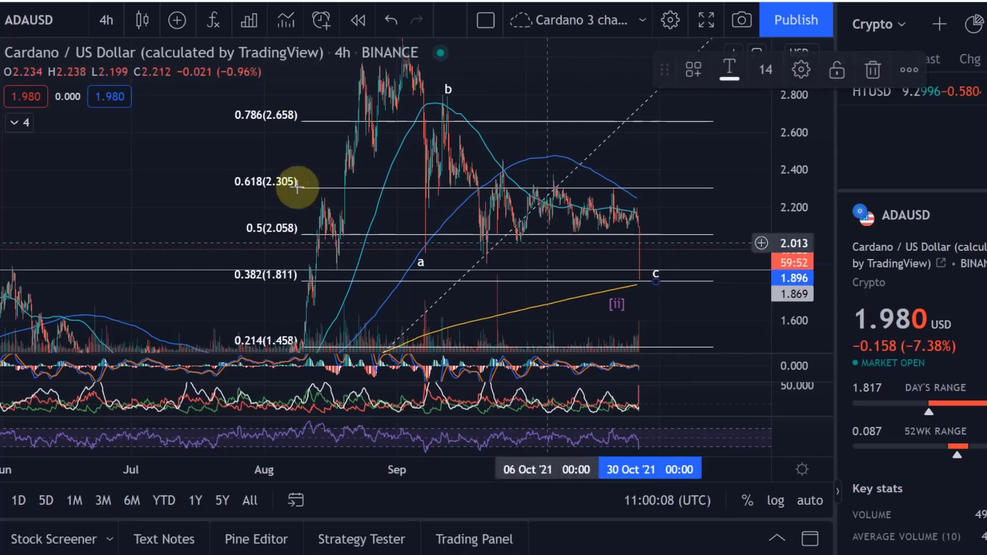
click(448, 91)
drag(471, 113, 508, 150)
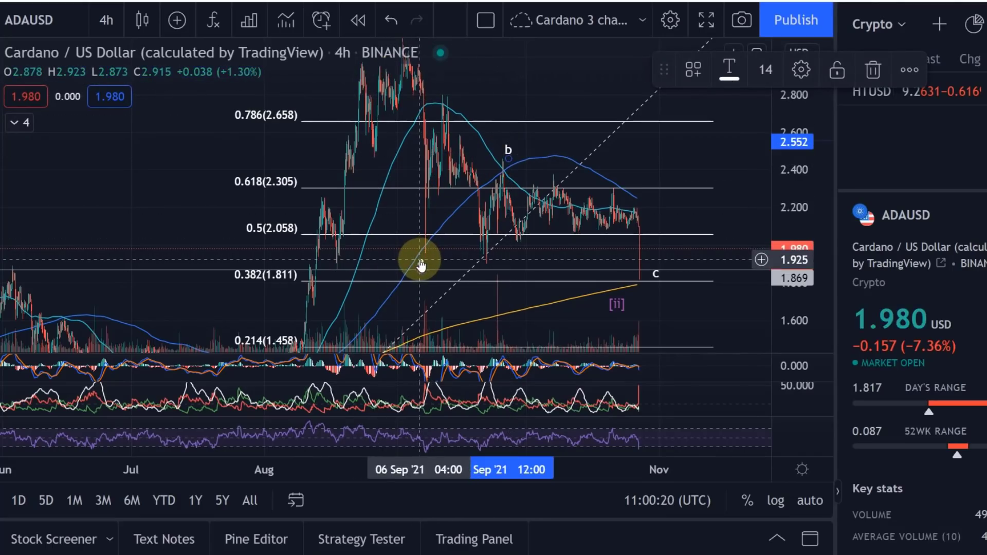
click(459, 263)
click(480, 264)
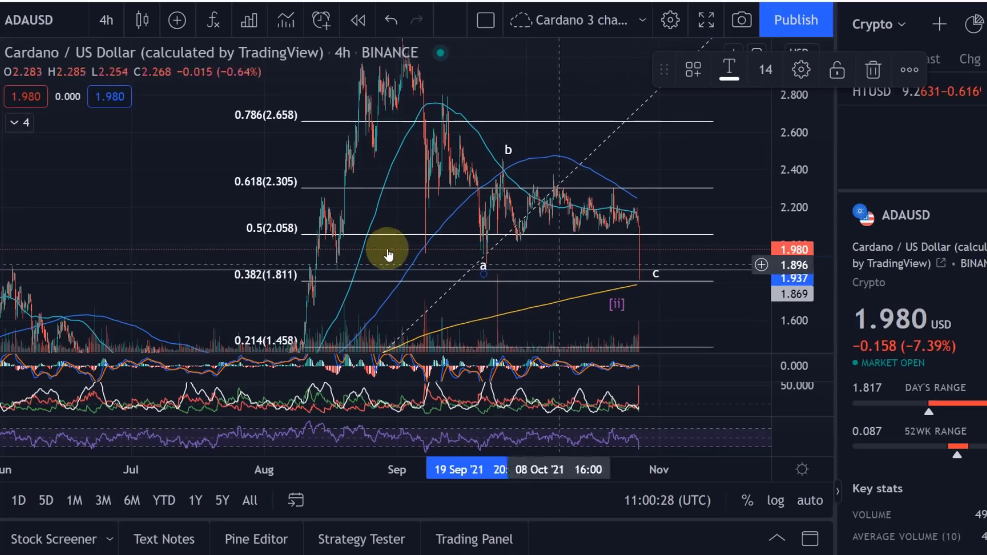
Move label a to about 1.991 beside the early-September low and label b to the rebound high on 13 September 2021.
drag(480, 265, 418, 257)
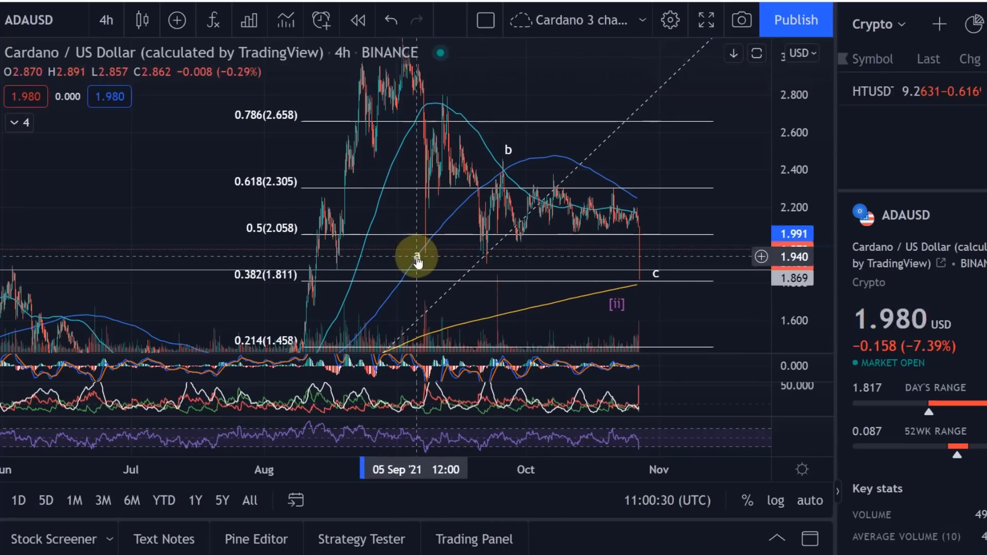
drag(497, 149, 444, 93)
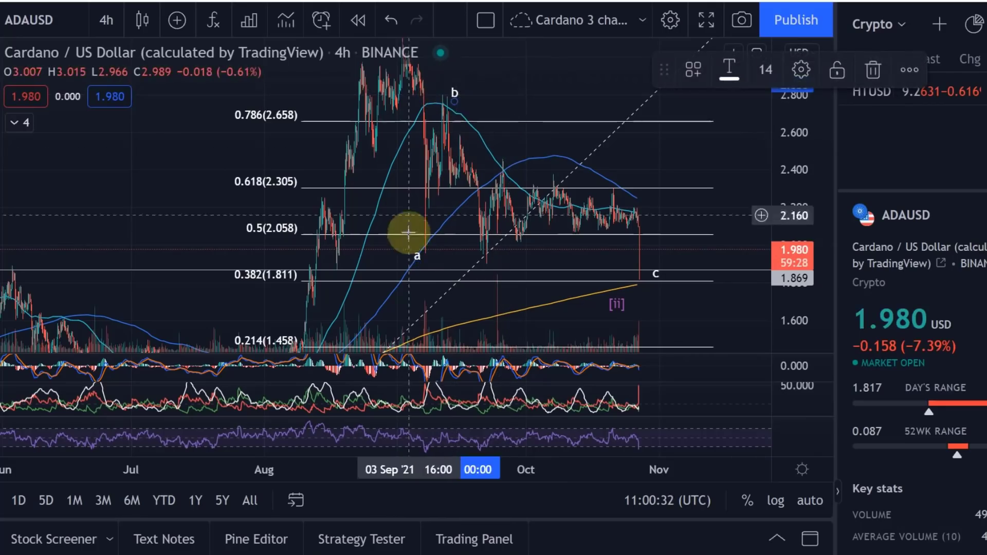
click(653, 277)
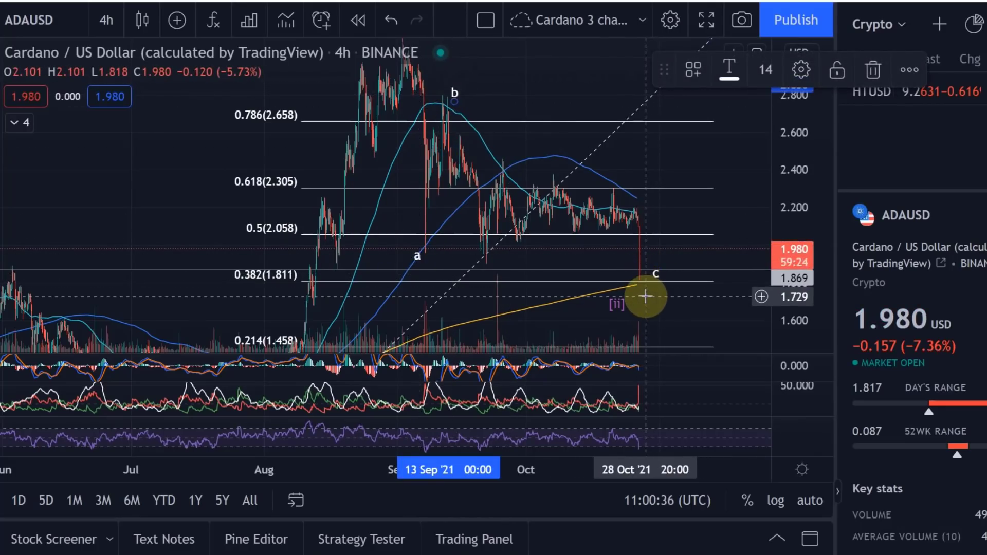
Examine Cardano's wave c drop against the Fibonacci retracement and wave labels, and compare it with Bitcoin's projected ABC correction.
scroll(646, 296, up, 5)
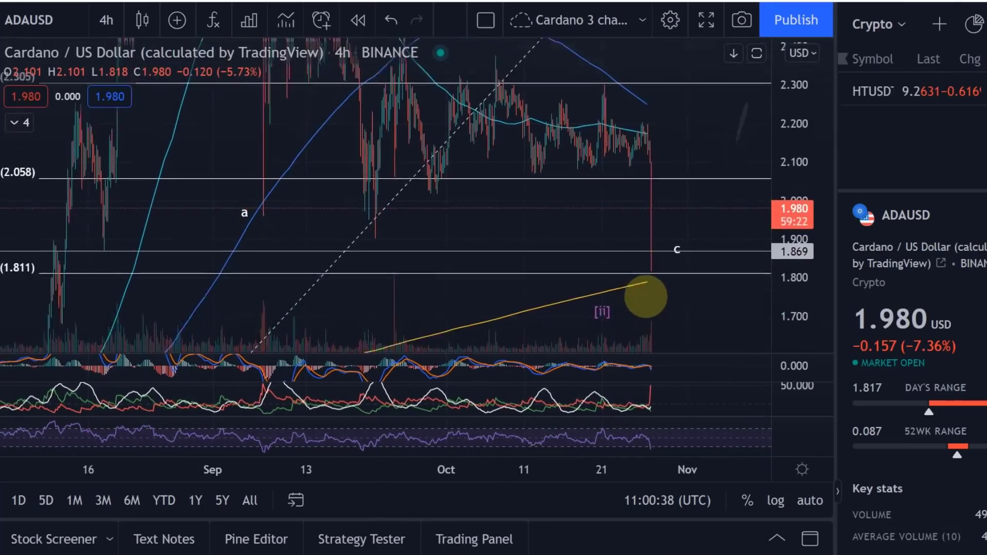
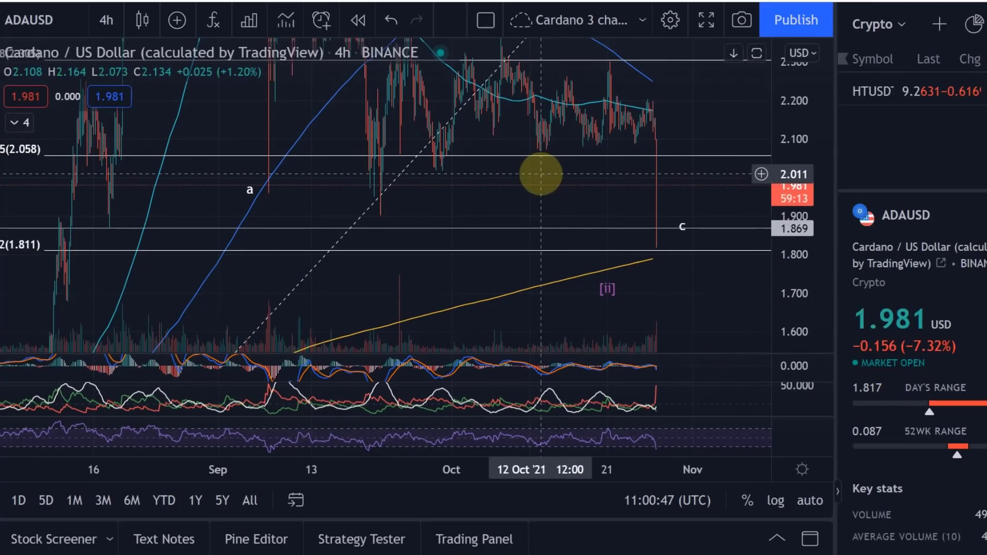
scroll(541, 174, down, 5)
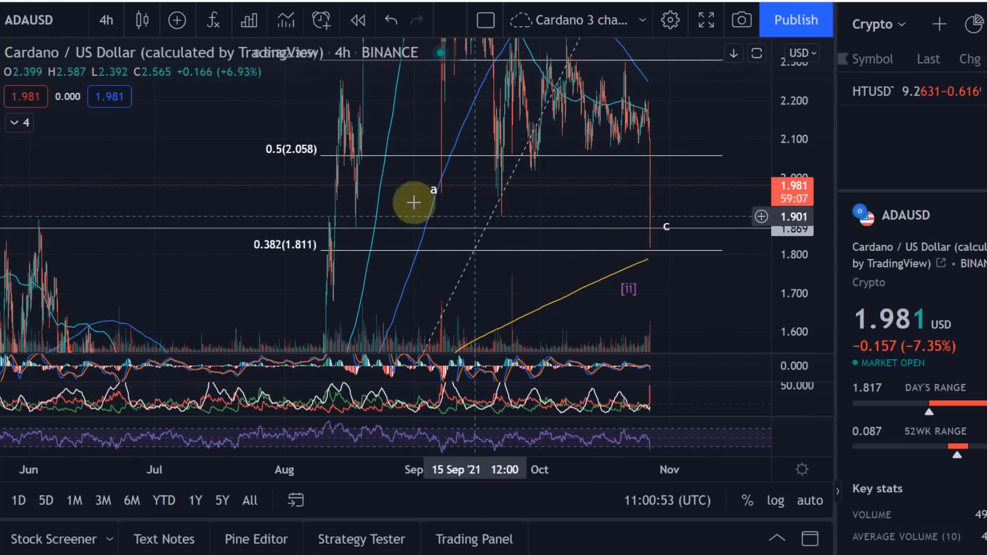
scroll(348, 202, down, 2)
scroll(348, 202, down, 1)
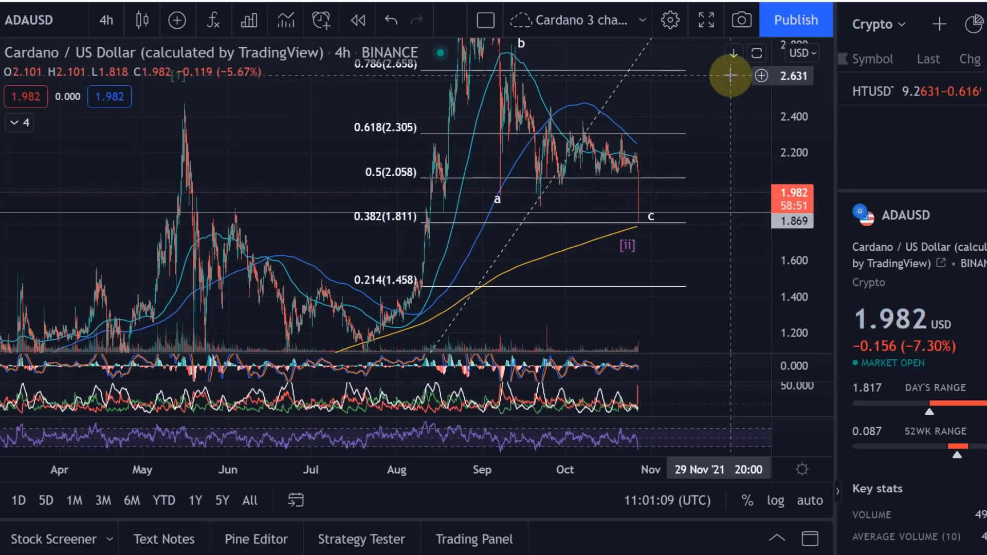
drag(701, 169, 668, 159)
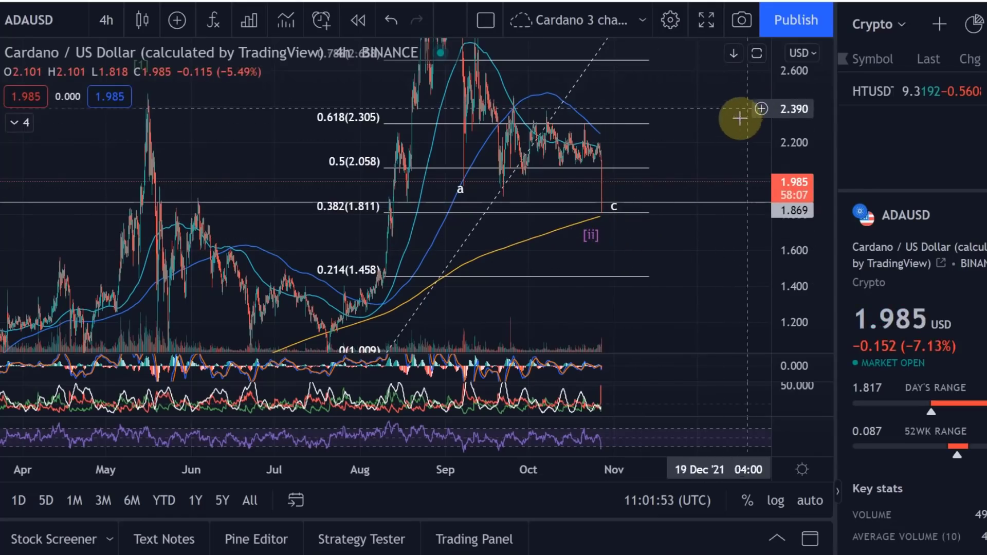
drag(719, 107, 664, 124)
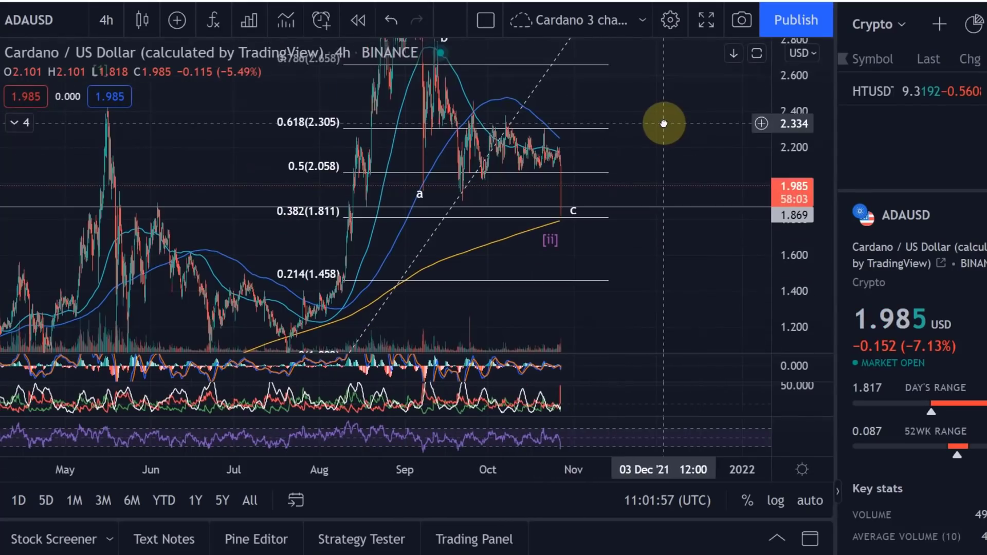
drag(797, 120, 818, 269)
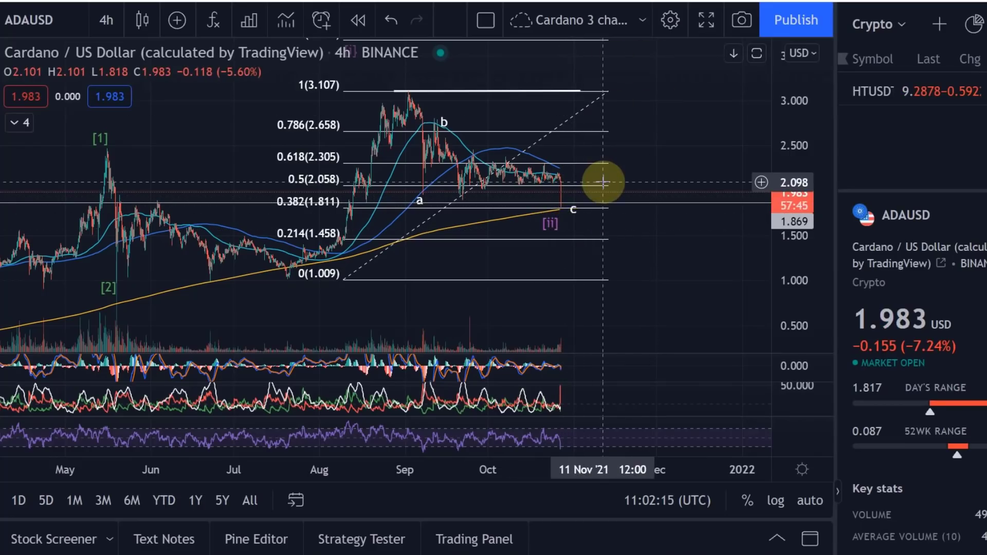
key(ctrl+Tab)
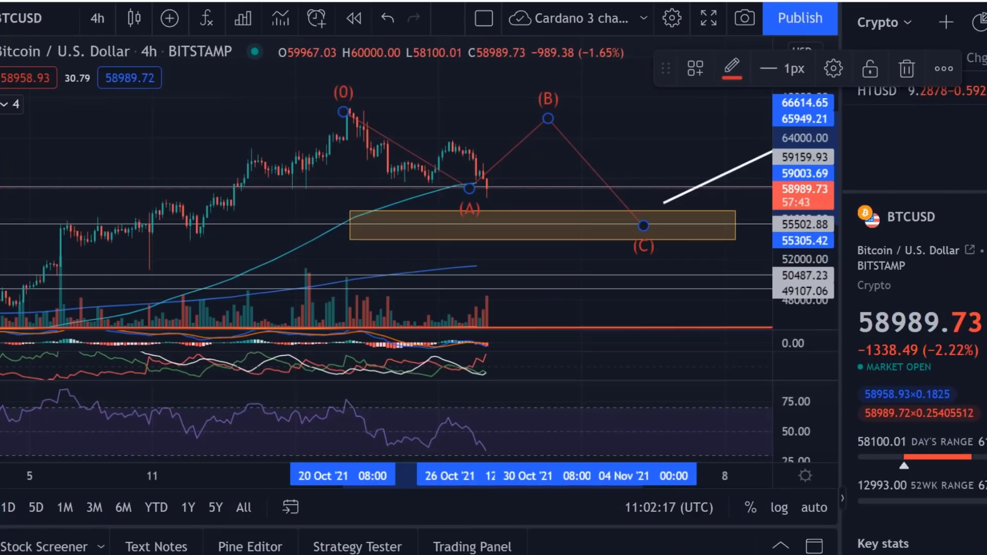
key(ctrl+Tab)
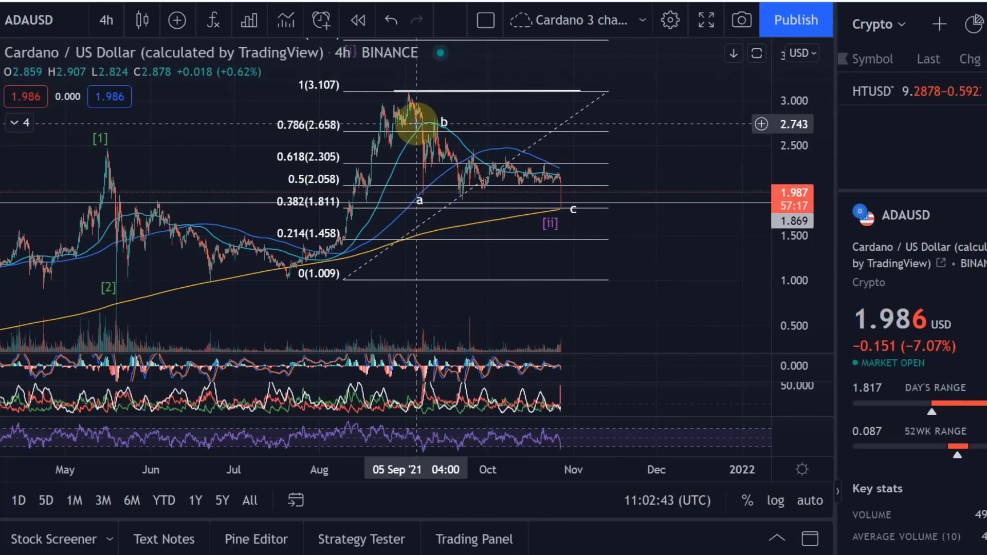
Switch the chart to Kraken's Cardano / U. S. Dollar symbol, ADAUSD.
scroll(417, 123, up, 5)
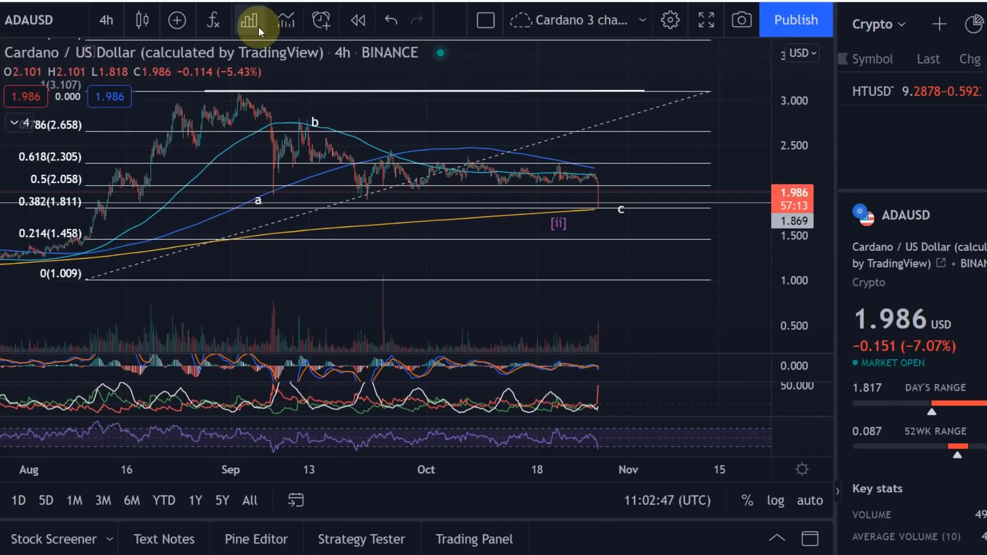
click(45, 20)
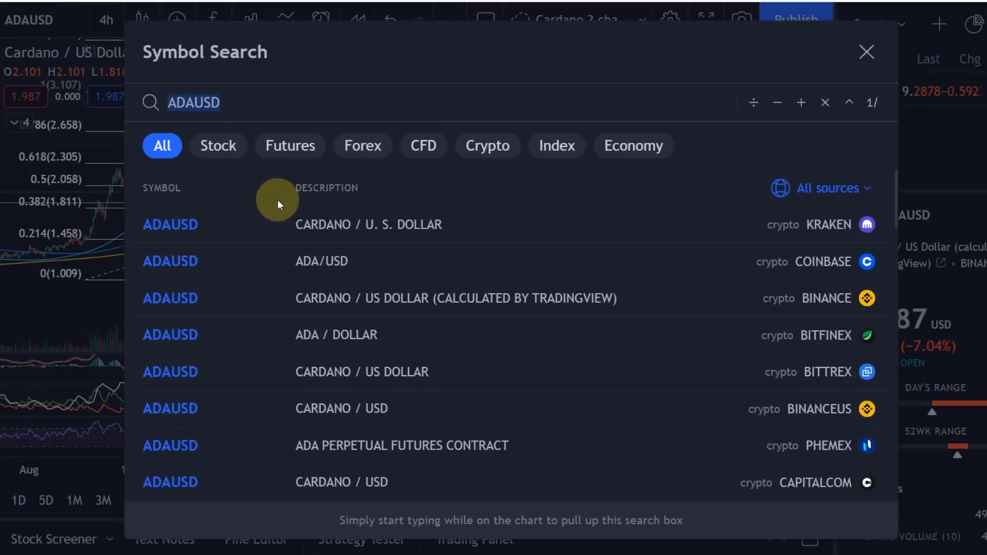
click(280, 208)
mouse_move(516, 246)
mouse_down()
mouse_move(665, 226)
mouse_move(551, 236)
mouse_up()
Examine Kraken's (A)-(B)-(C)-(D)-(E) triangle, its converging trendlines and the late-October price drop below them.
scroll(550, 229, up, 5)
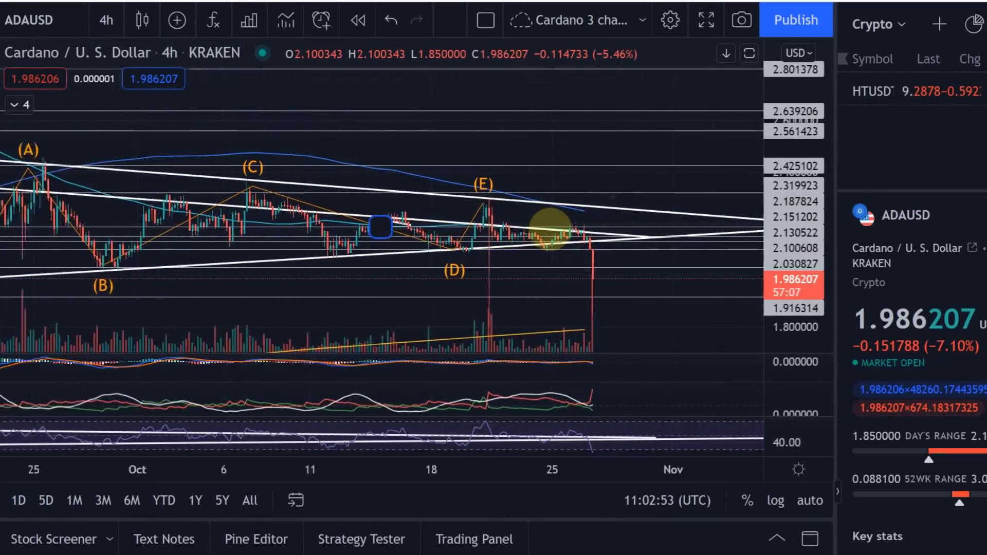
scroll(548, 228, down, 3)
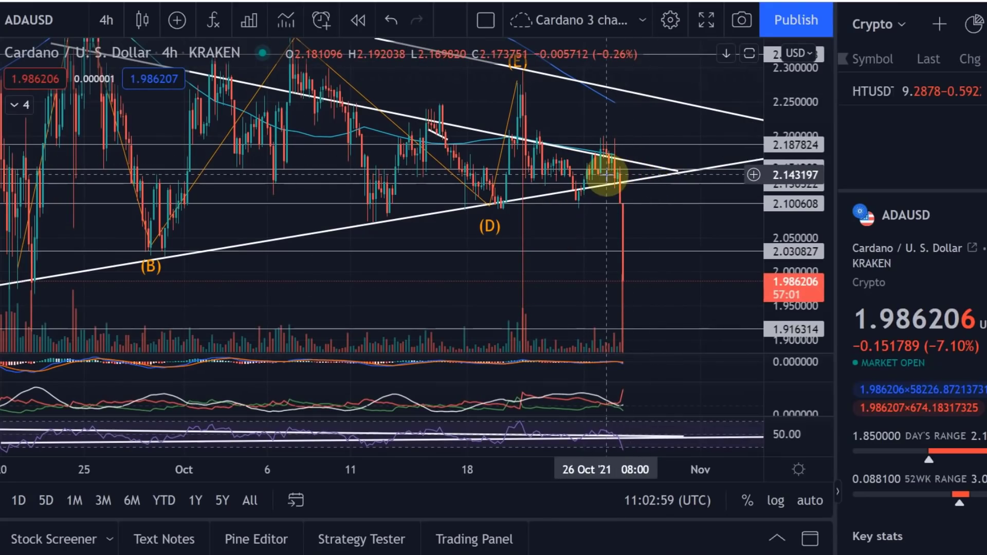
scroll(607, 175, down, 5)
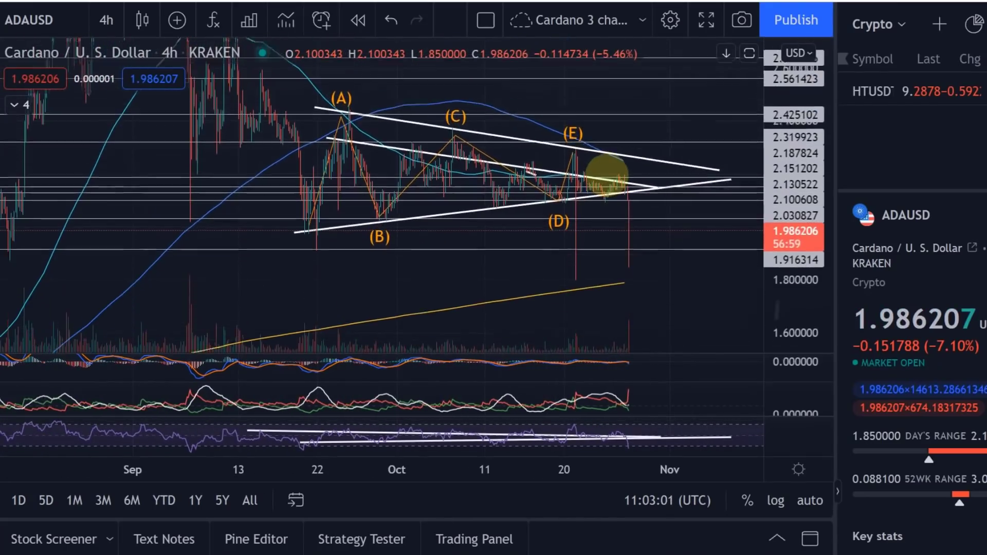
scroll(607, 175, down, 3)
click(529, 136)
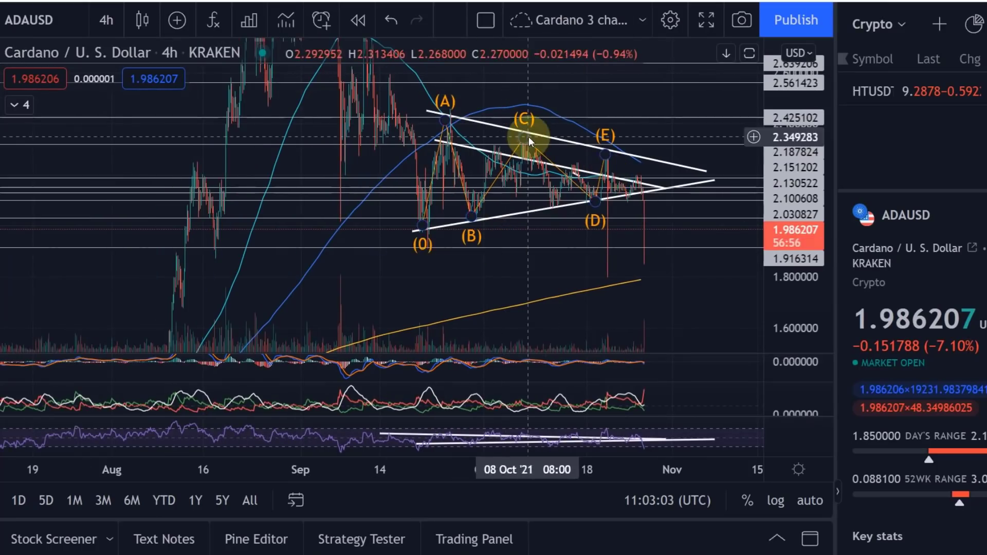
click(604, 151)
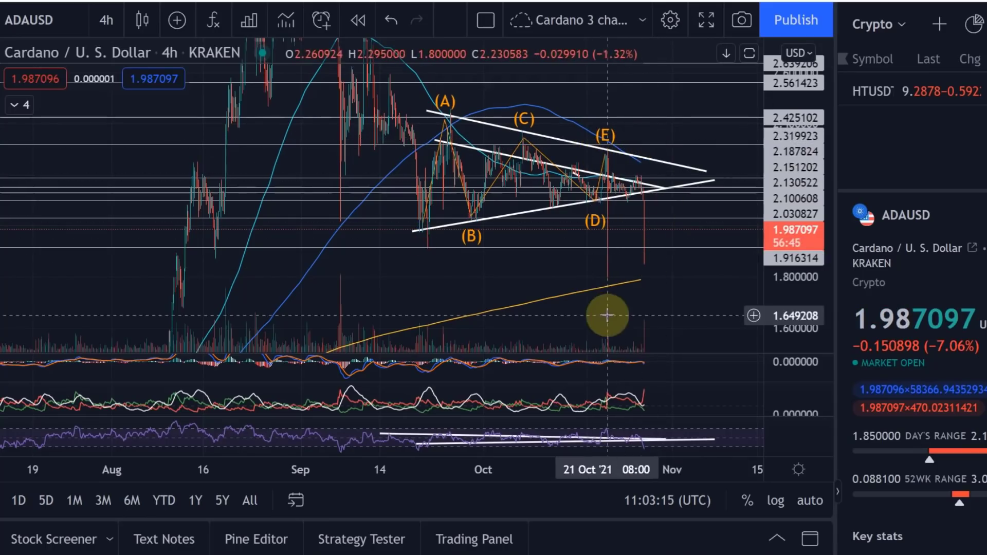
drag(678, 268, 600, 238)
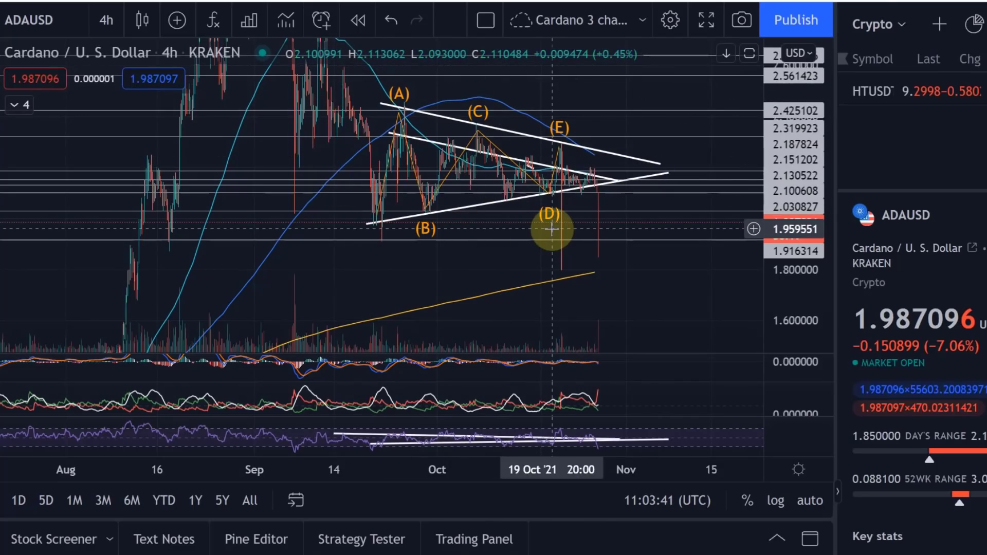
scroll(552, 230, down, 4)
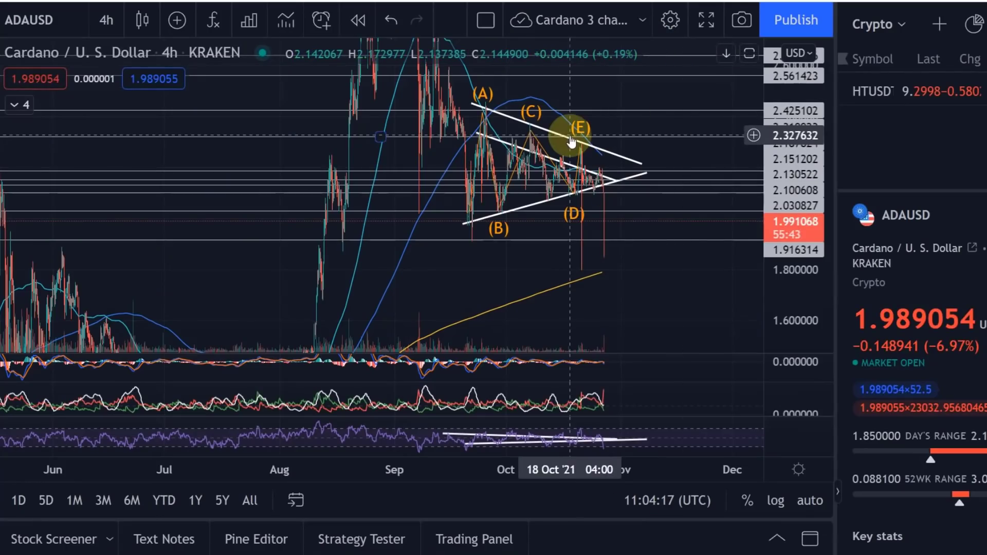
scroll(570, 135, up, 3)
scroll(569, 135, up, 5)
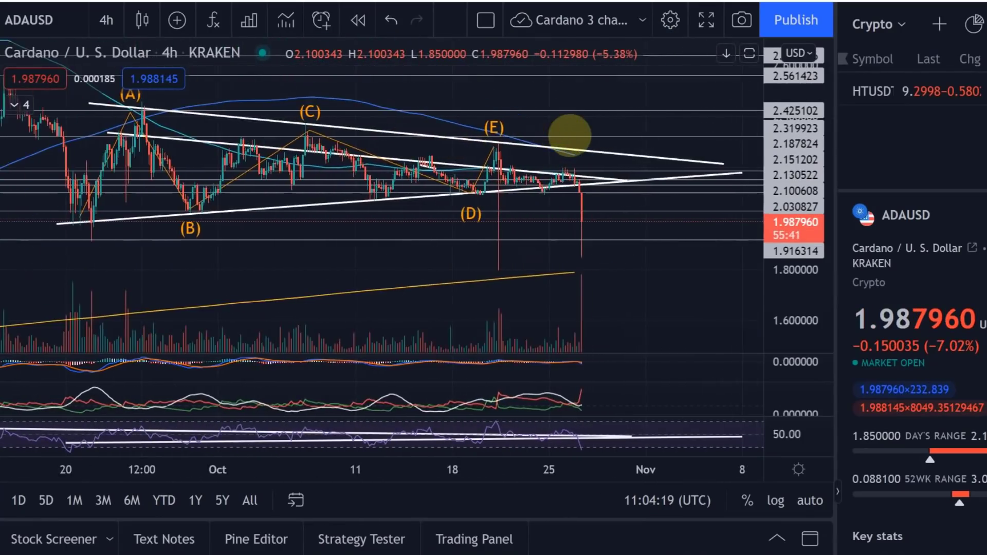
scroll(570, 136, down, 5)
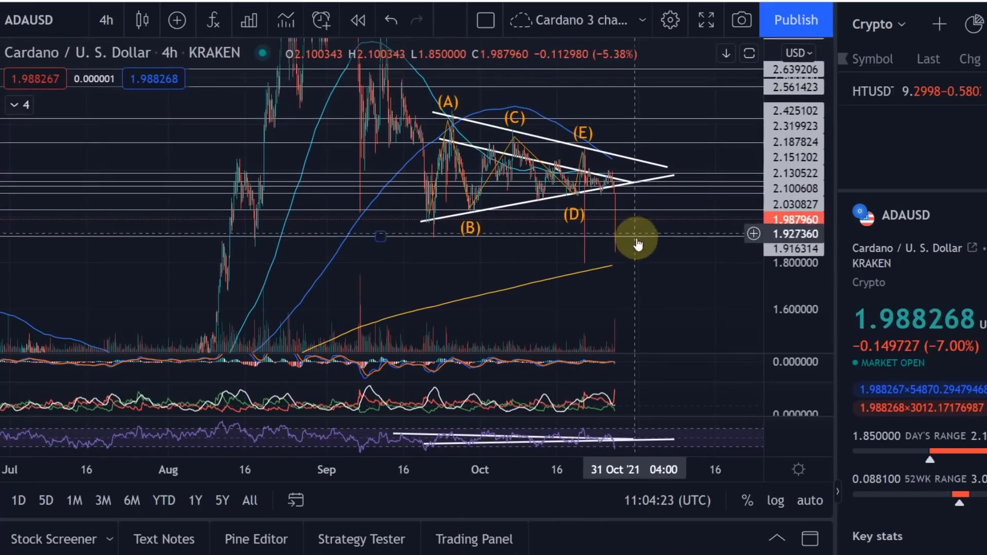
Switch back to Binance's ADAUSD chart, review waves a to c against the Fibonacci levels, and return to the Bitcoin chart.
click(21, 25)
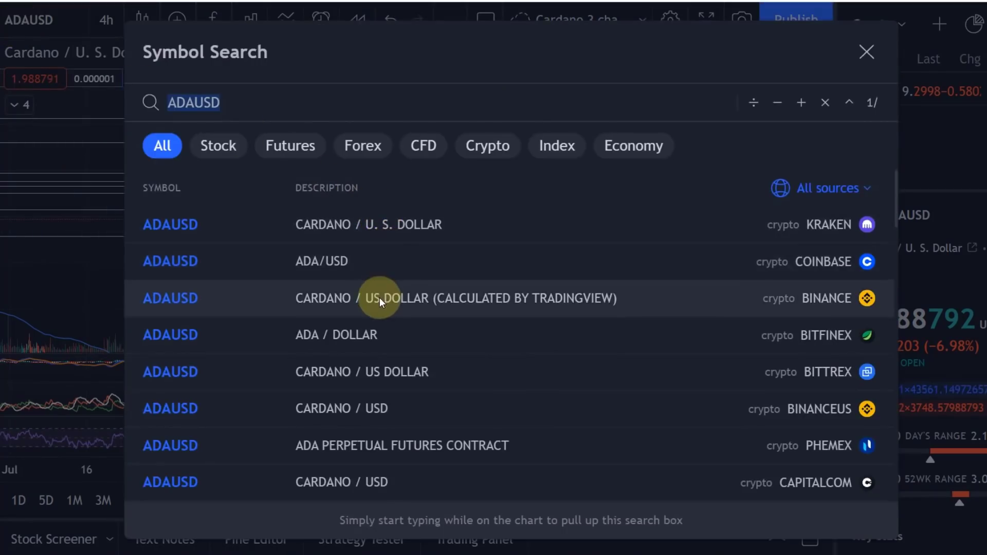
click(379, 298)
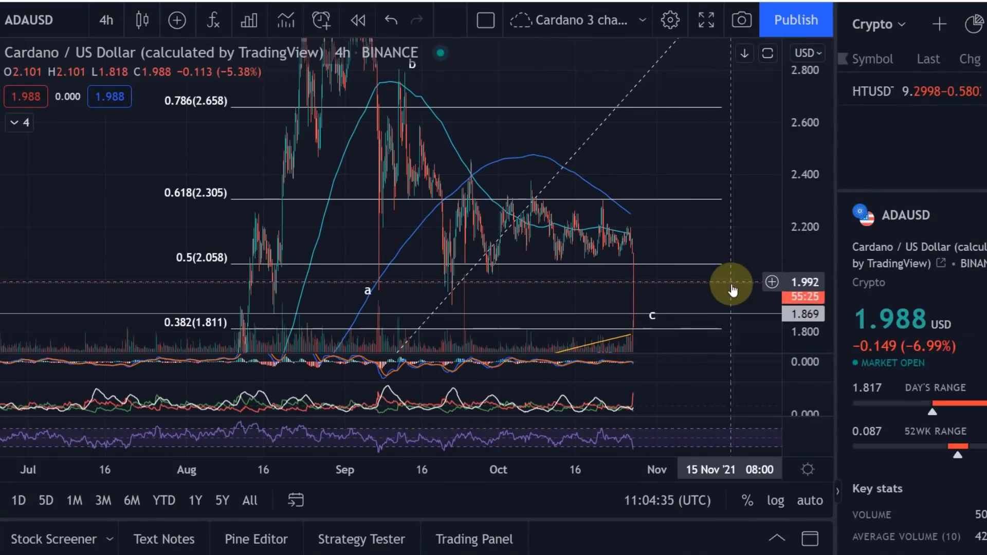
drag(700, 222, 584, 161)
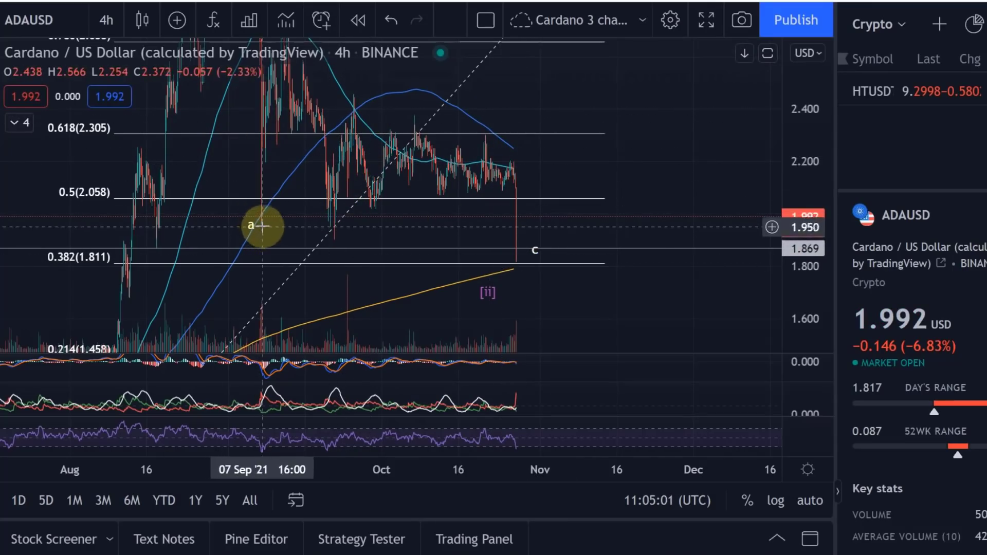
drag(221, 192, 269, 231)
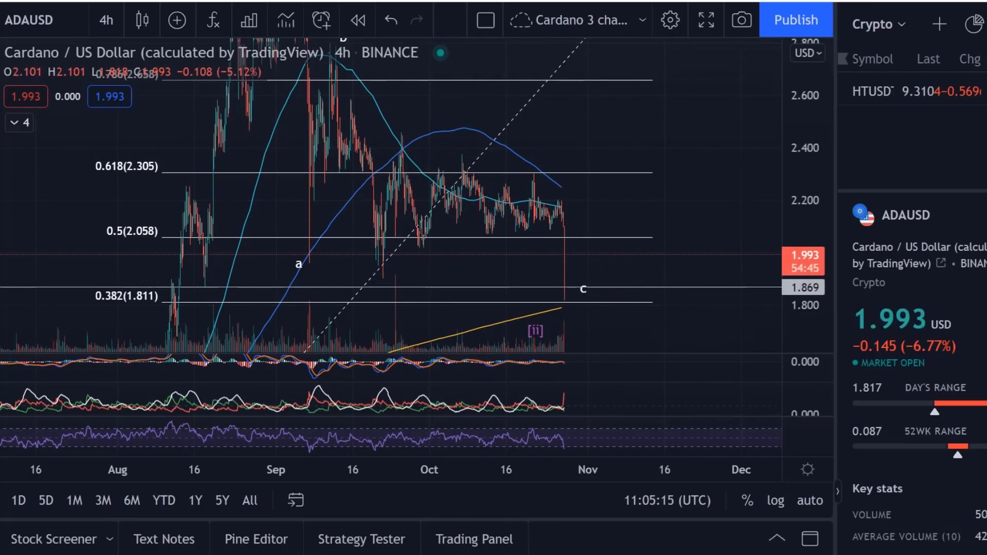
click(633, 3)
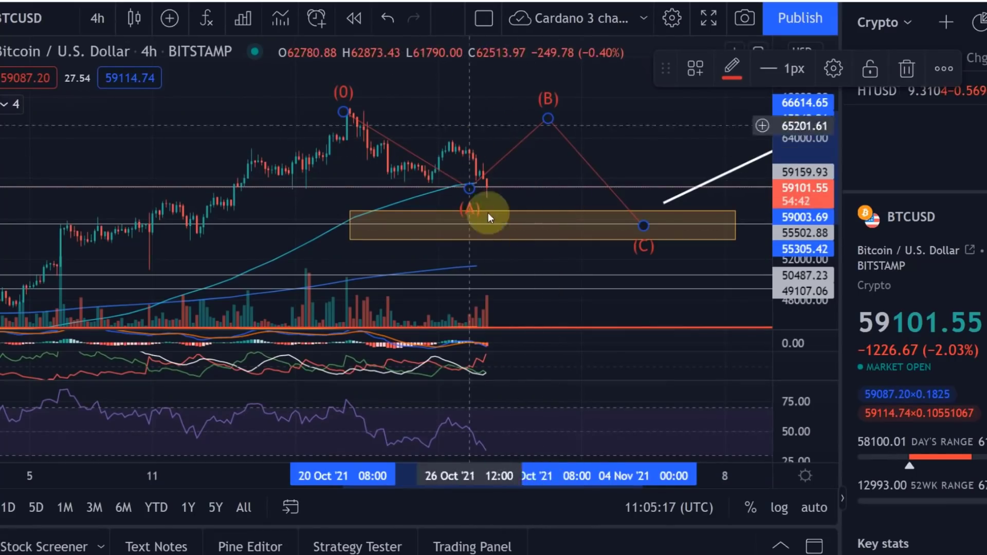